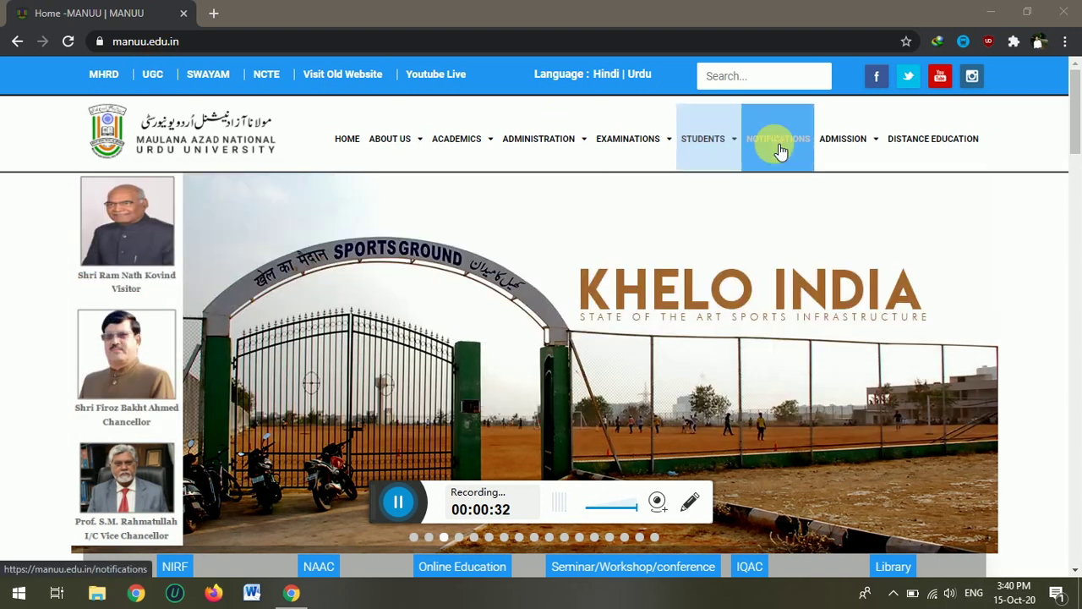
# Open the Online Admission Regular Mode portal from the university site and log in to the applicant's account.
pyautogui.moveTo(835, 144)
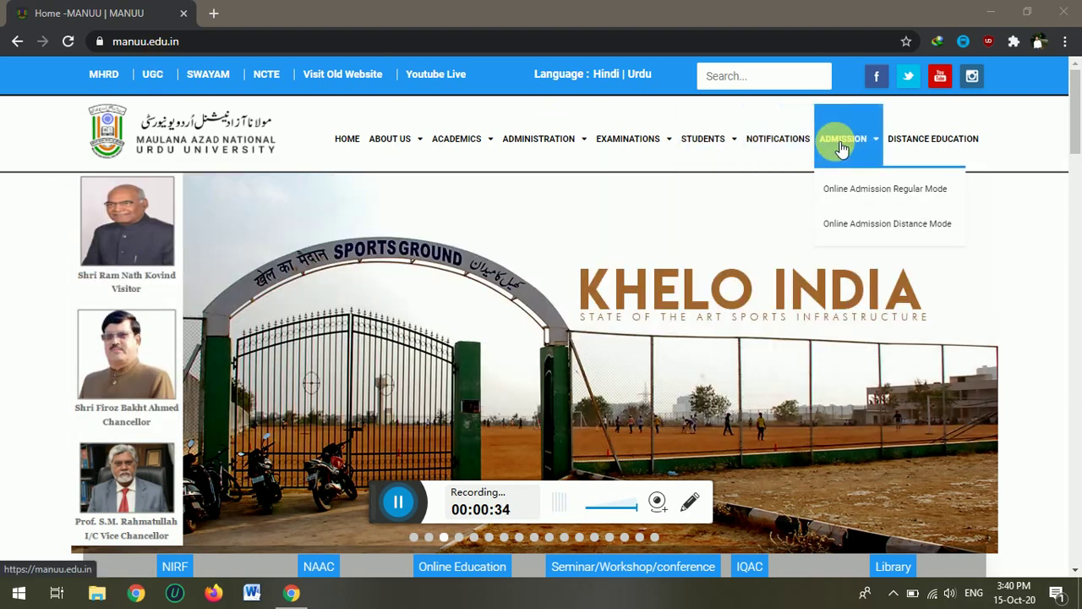
pyautogui.click(850, 192)
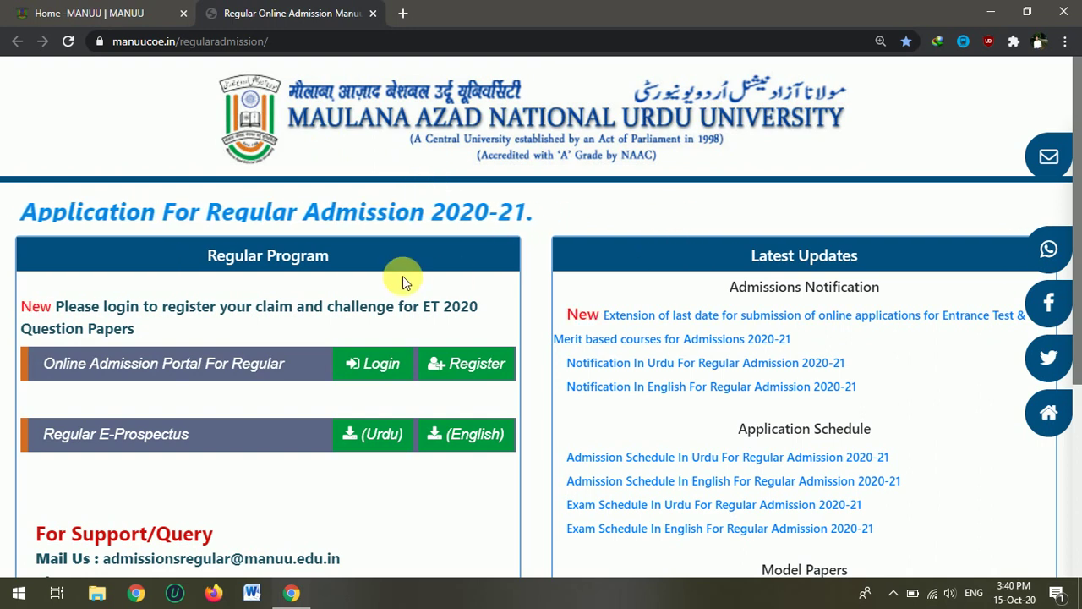
pyautogui.click(380, 371)
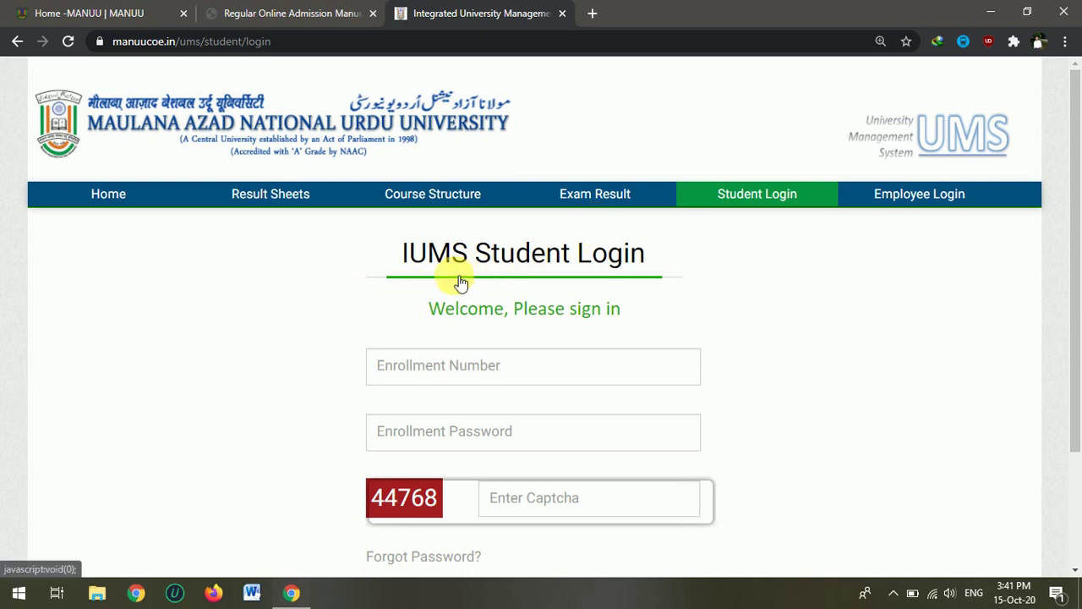
pyautogui.click(291, 9)
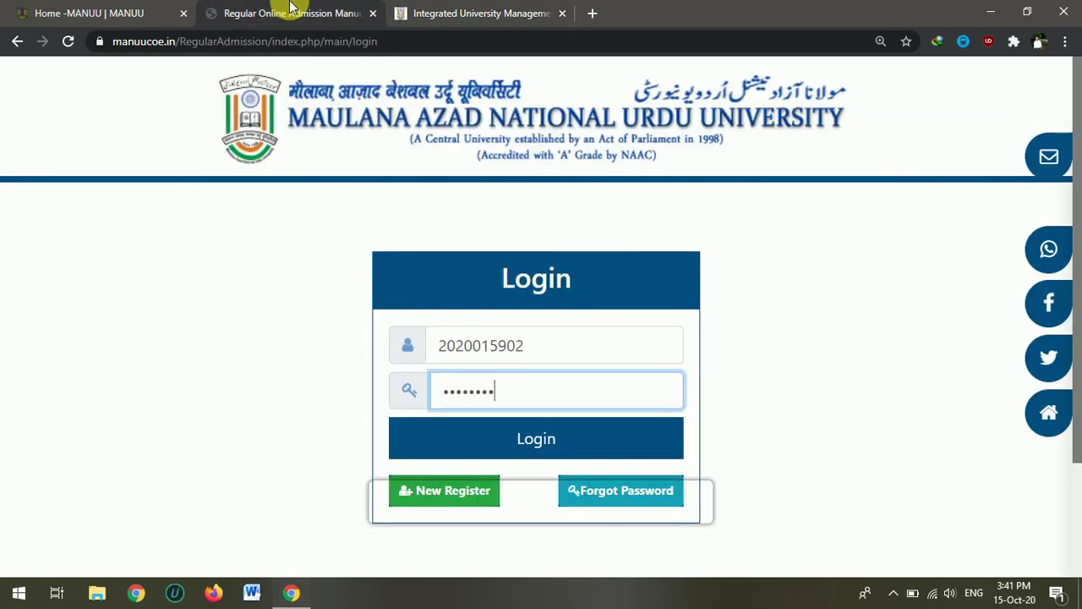
pyautogui.click(477, 439)
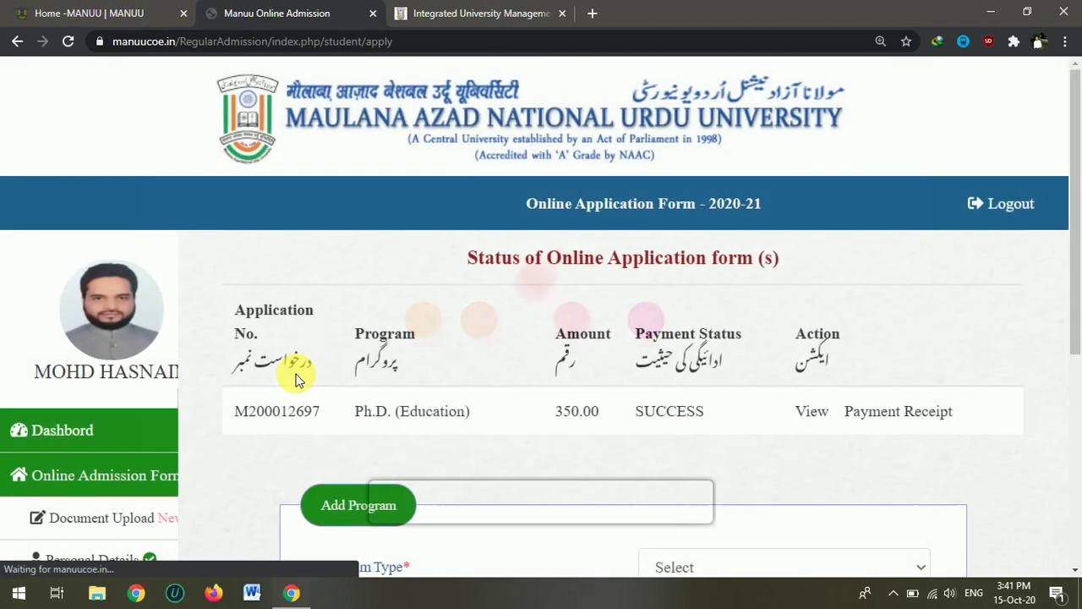
# Open the document upload page for the Ph.D. (Education) application.
pyautogui.scroll(-5, 234, 371)
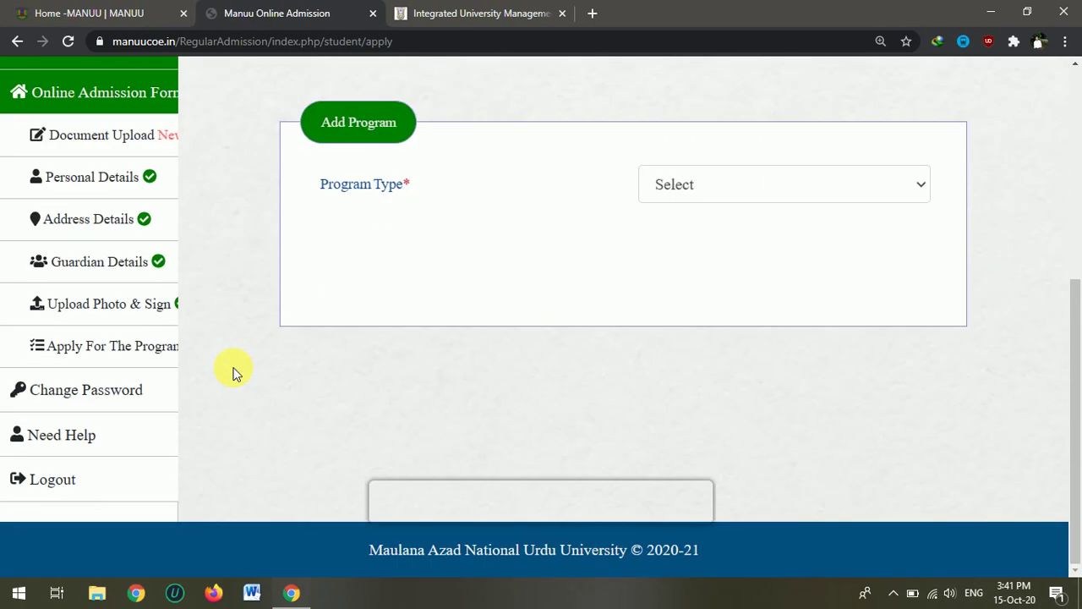
pyautogui.scroll(1, 235, 372)
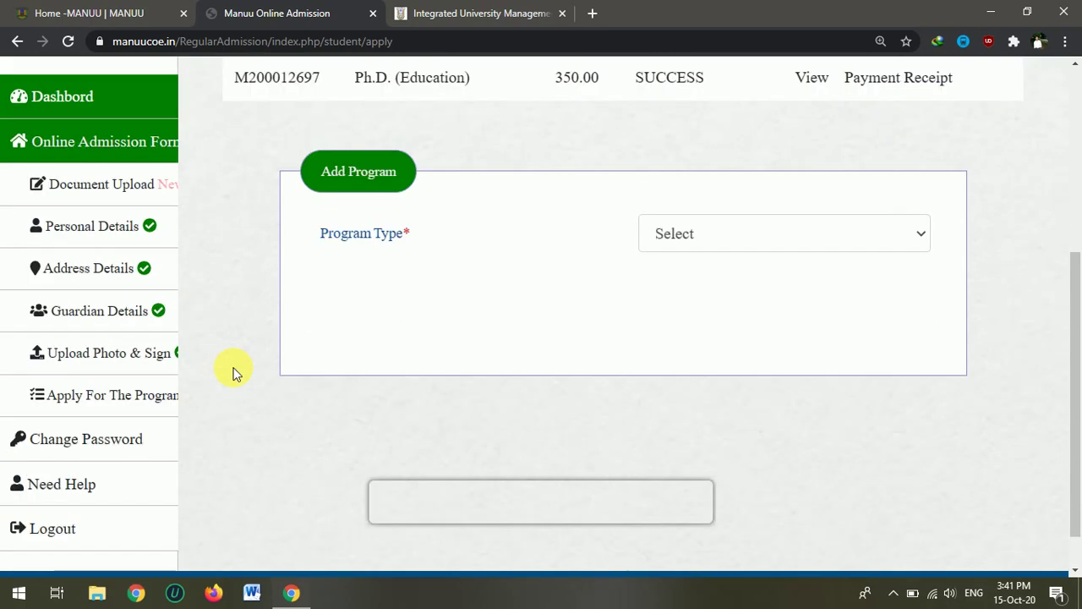
pyautogui.click(104, 192)
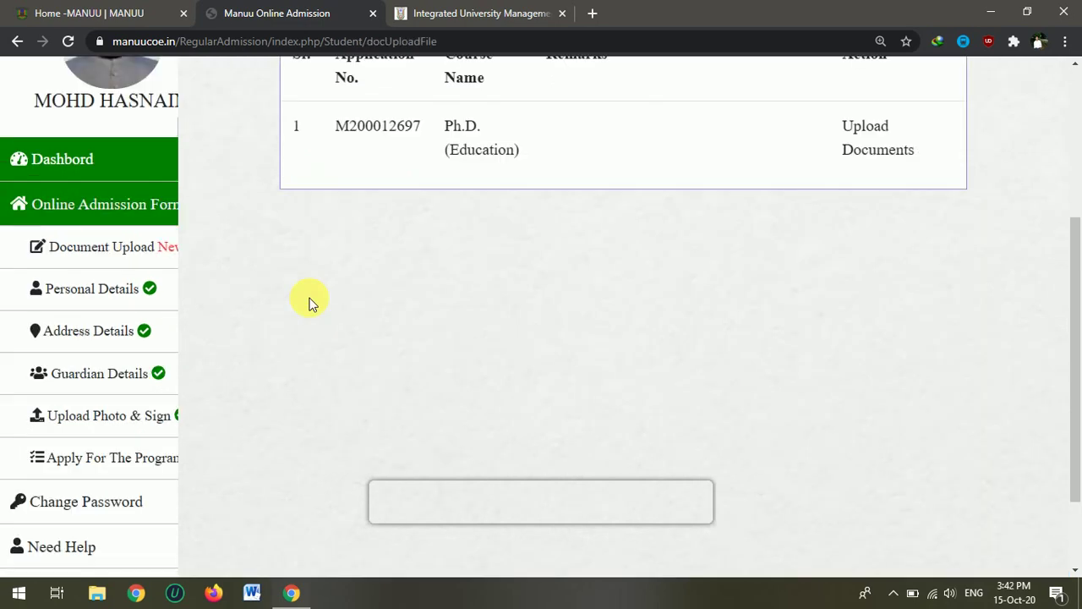
pyautogui.click(864, 133)
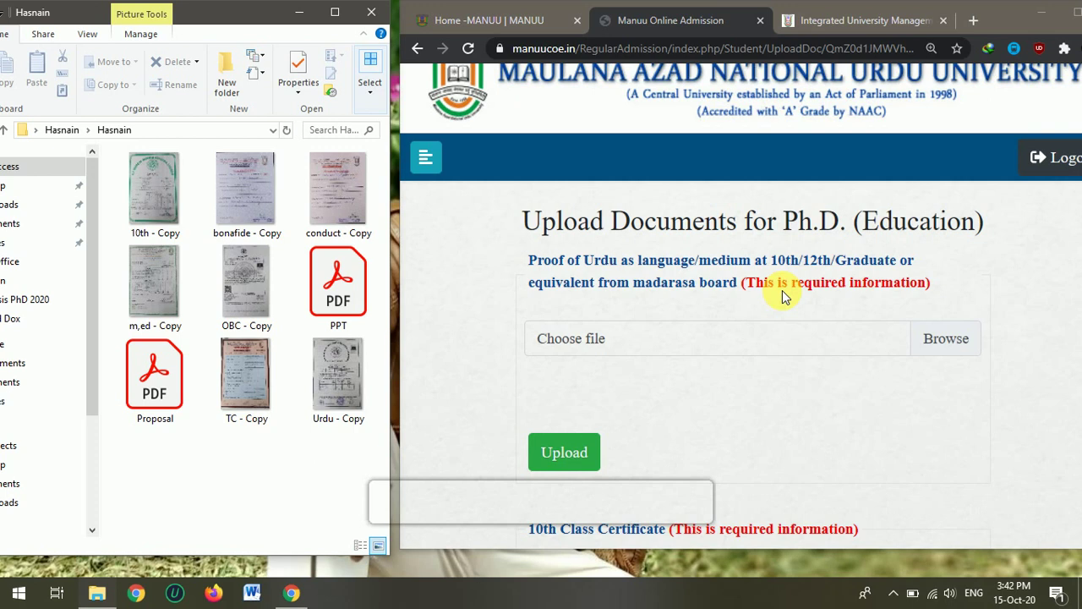
# Upload the file "Urdu - Copy" from the applicant's documents folder on the desktop as the proof of Urdu.
pyautogui.click(792, 393)
pyautogui.click(943, 346)
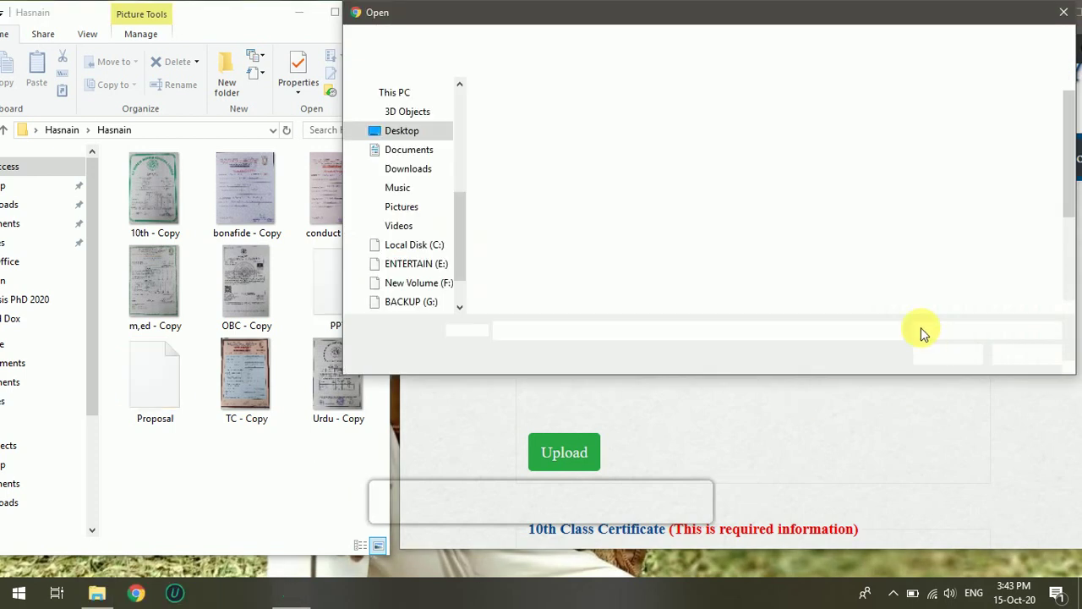
pyautogui.click(696, 38)
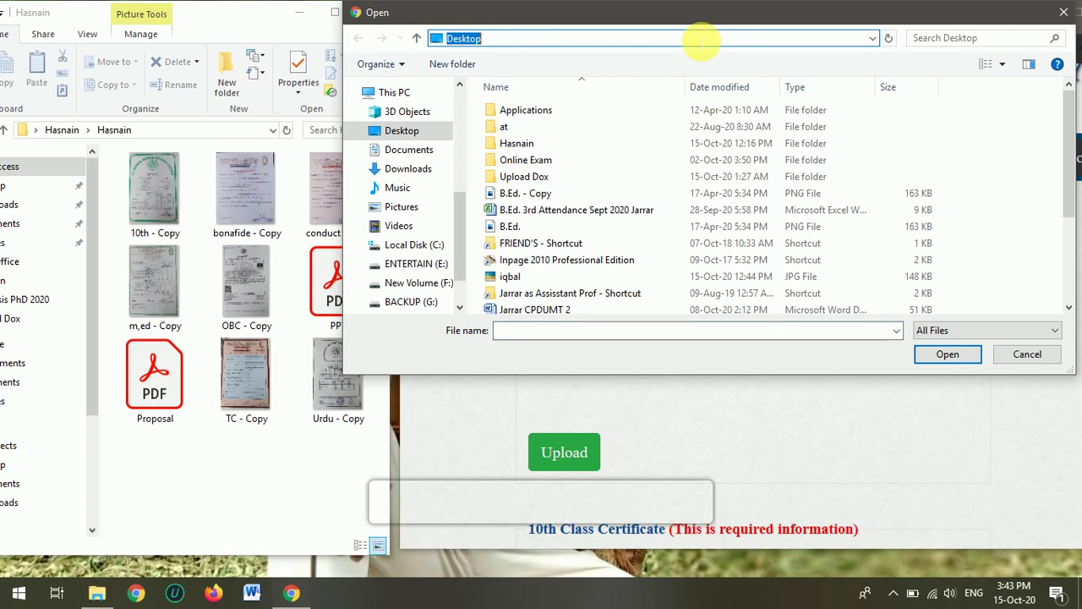
pyautogui.write('C:\\Users\\Gulshan\\Desktop\\Hasnain\\Hasnain')
pyautogui.press('Return')
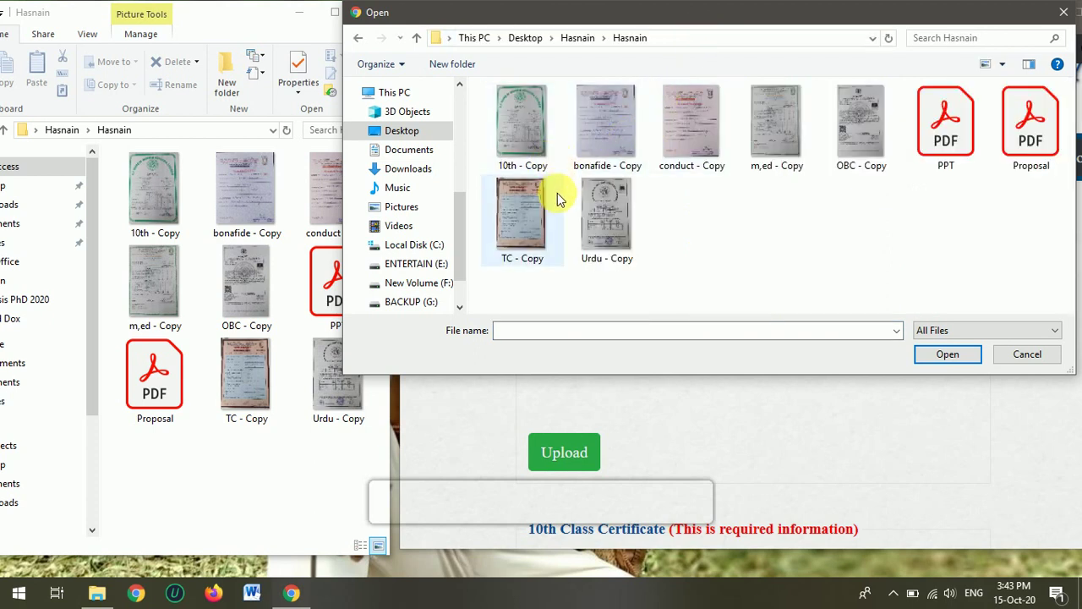
pyautogui.doubleClick(604, 215)
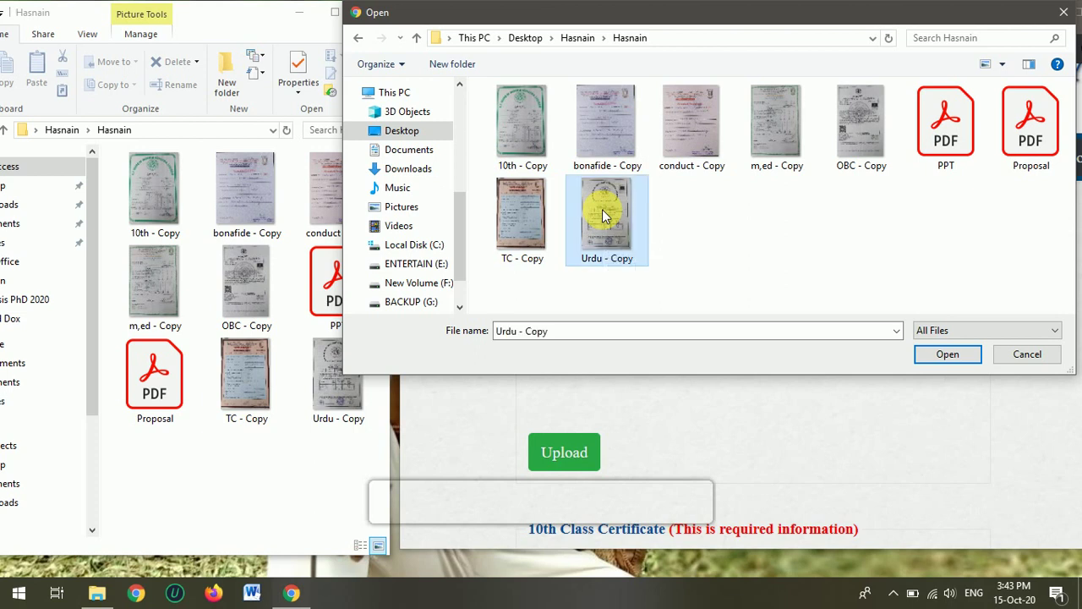
pyautogui.scroll(-2, 653, 326)
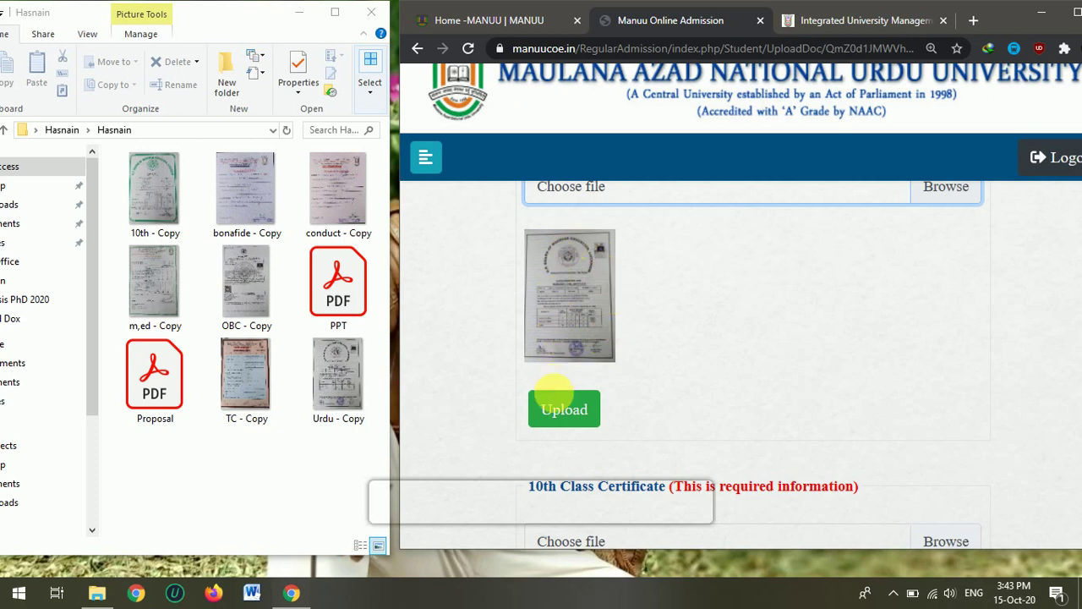
pyautogui.click(559, 410)
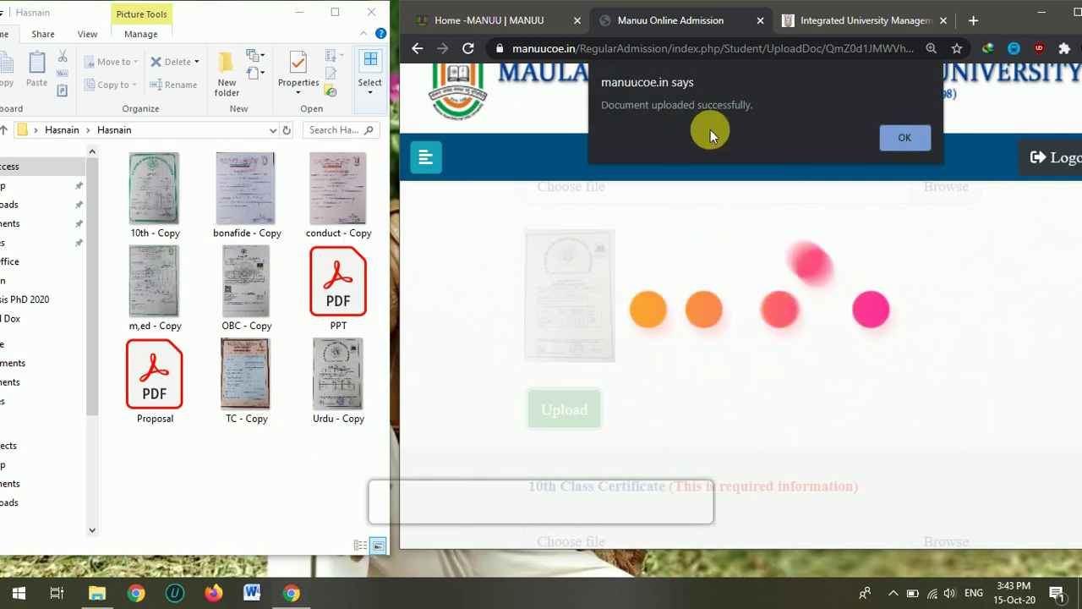
pyautogui.click(901, 139)
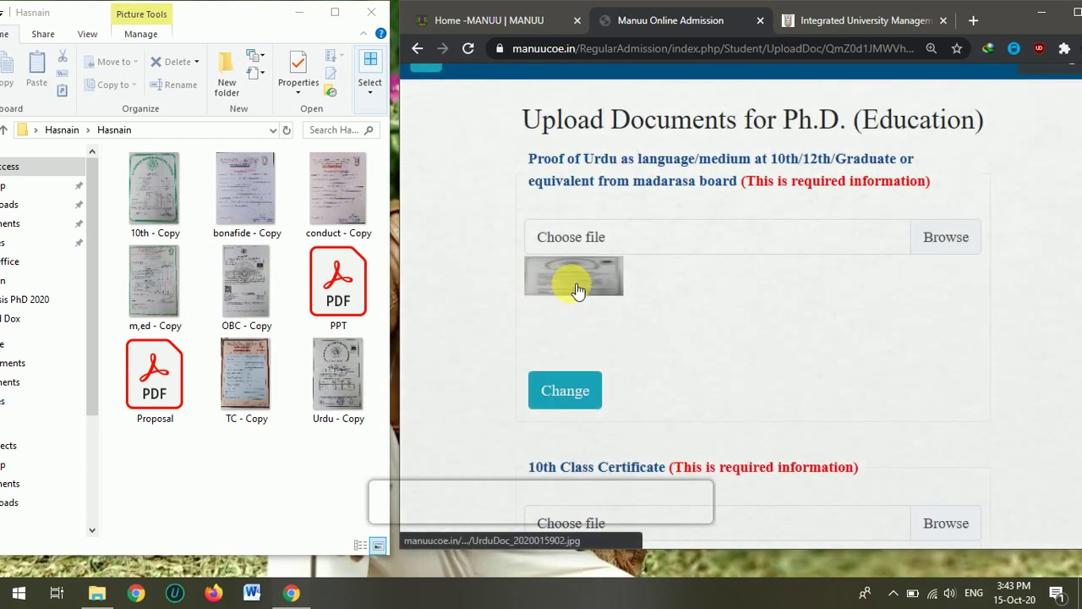
# View the uploaded Urdu proof document at full size to check its legibility, and close it.
pyautogui.click(546, 300)
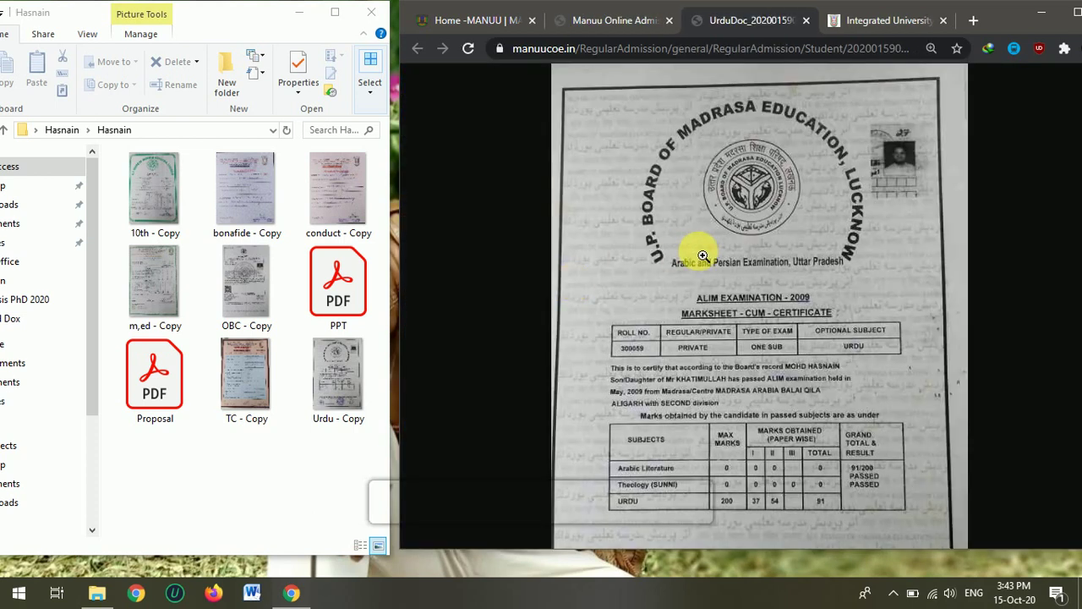
pyautogui.click(691, 324)
pyautogui.click(718, 303)
pyautogui.scroll(1, 727, 305)
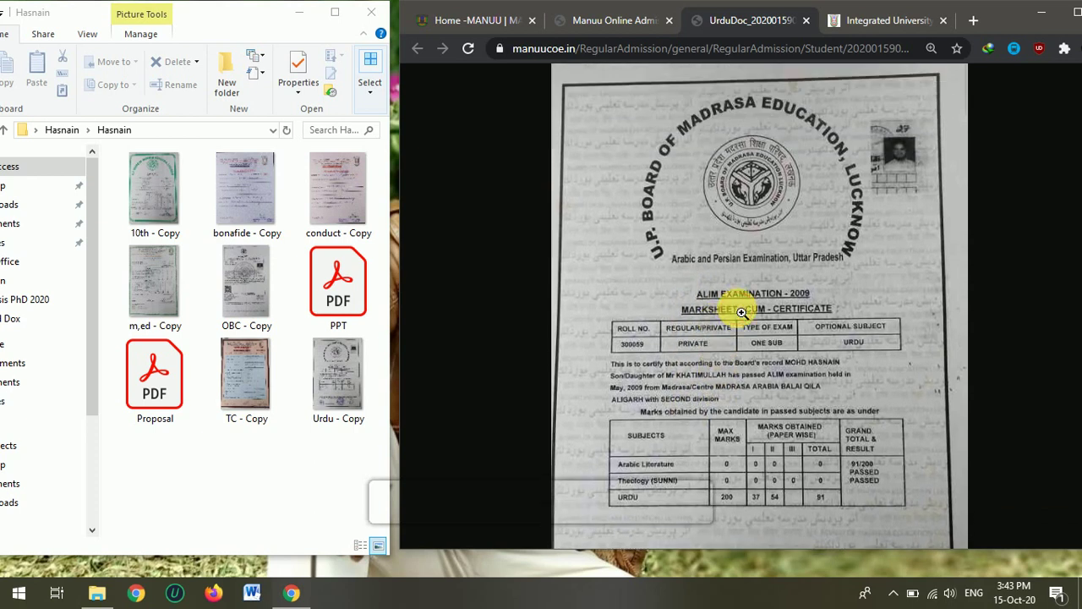
pyautogui.scroll(-1, 741, 311)
pyautogui.click(741, 311)
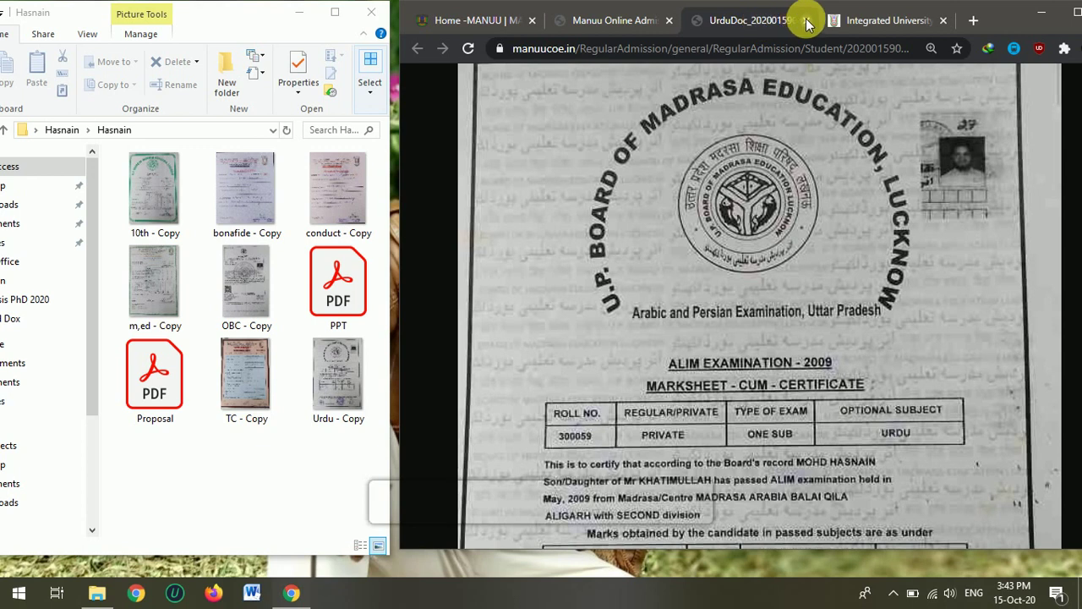
pyautogui.middleClick(755, 20)
# Upload the file "10th - Copy" as the required 10th Class Certificate.
pyautogui.scroll(-3, 683, 287)
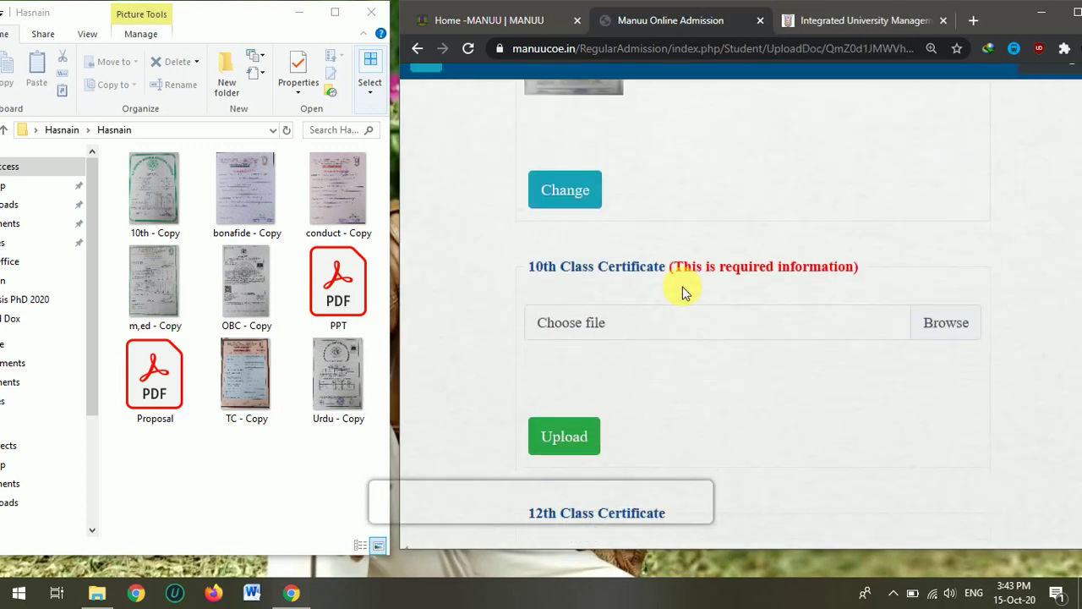
pyautogui.click(934, 327)
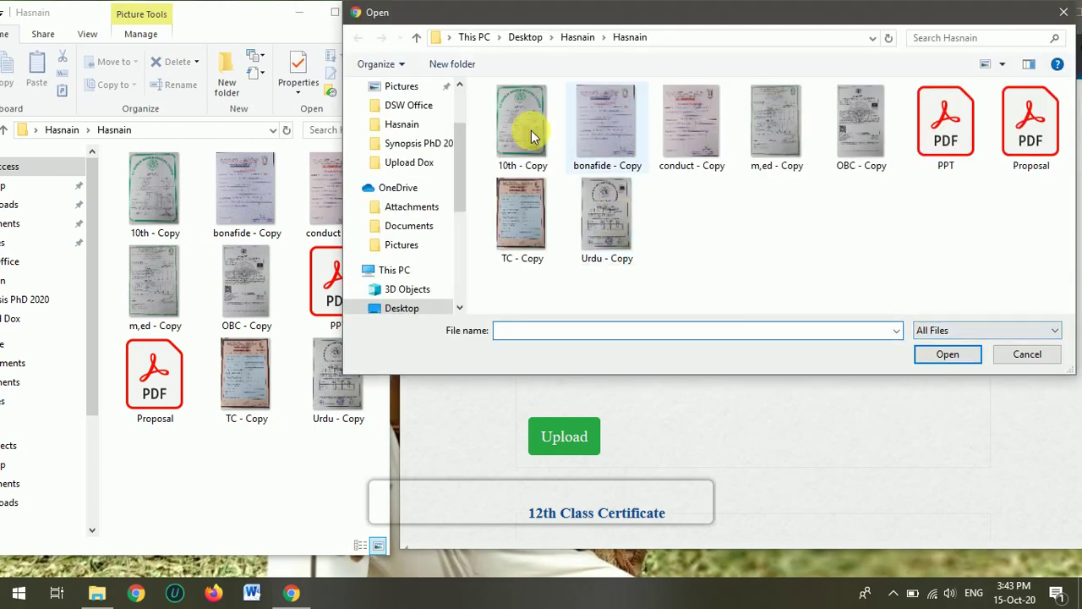
pyautogui.doubleClick(510, 111)
pyautogui.scroll(-2, 628, 299)
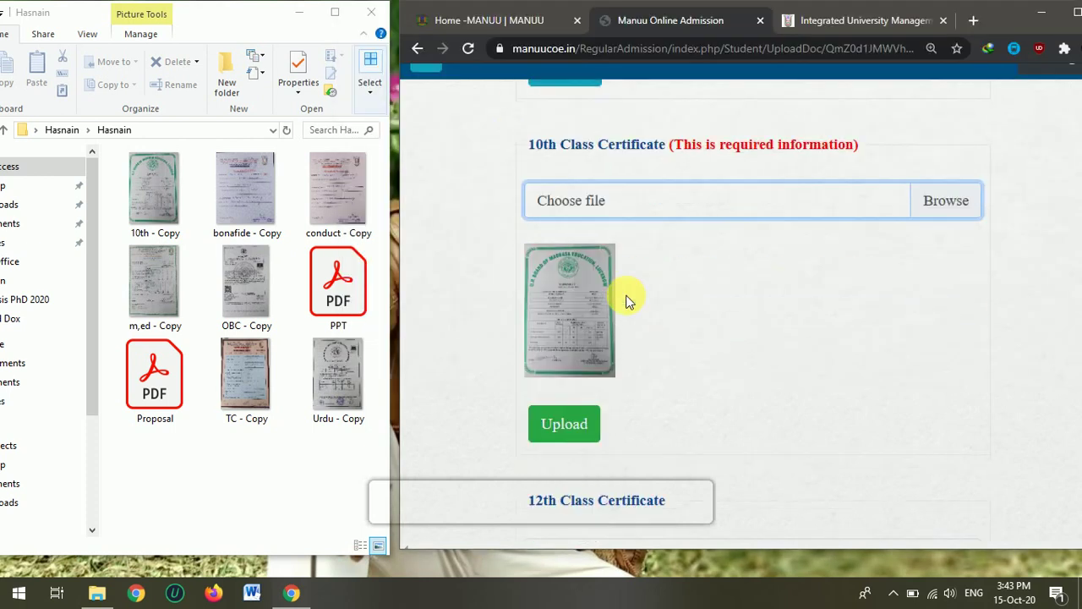
pyautogui.click(563, 374)
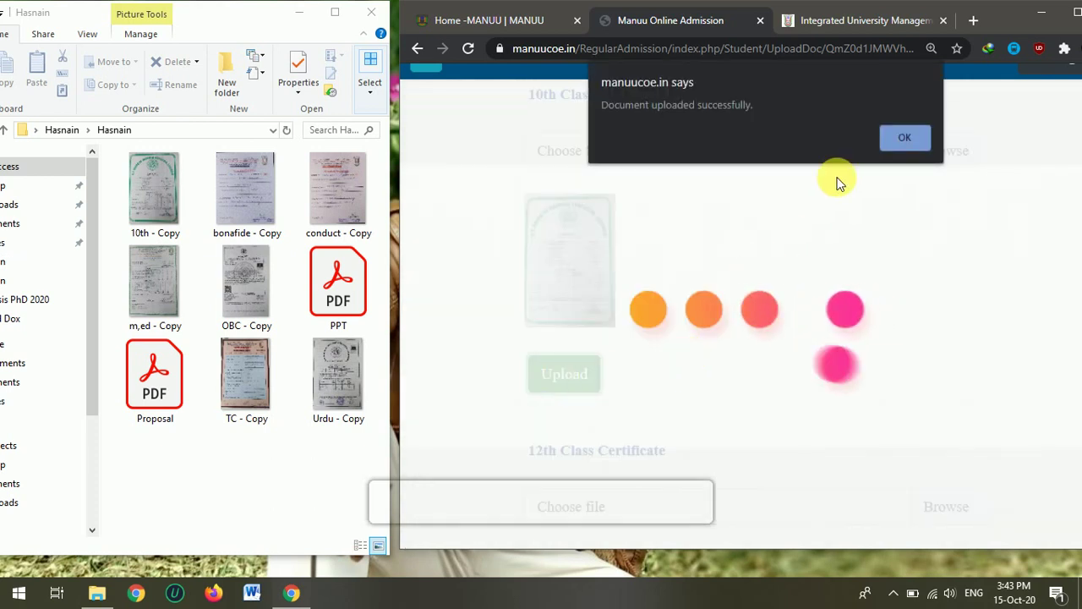
pyautogui.click(901, 144)
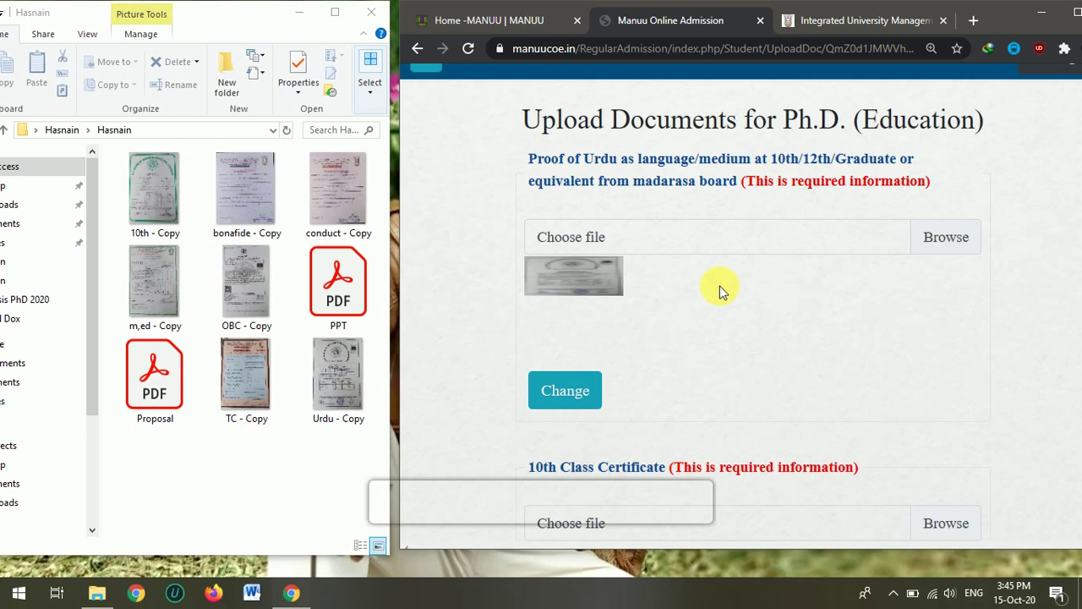
# Review the upload sections for the 12th Class, Diploma Passed, Graduation and Post Graduation certificates.
pyautogui.scroll(-3, 754, 326)
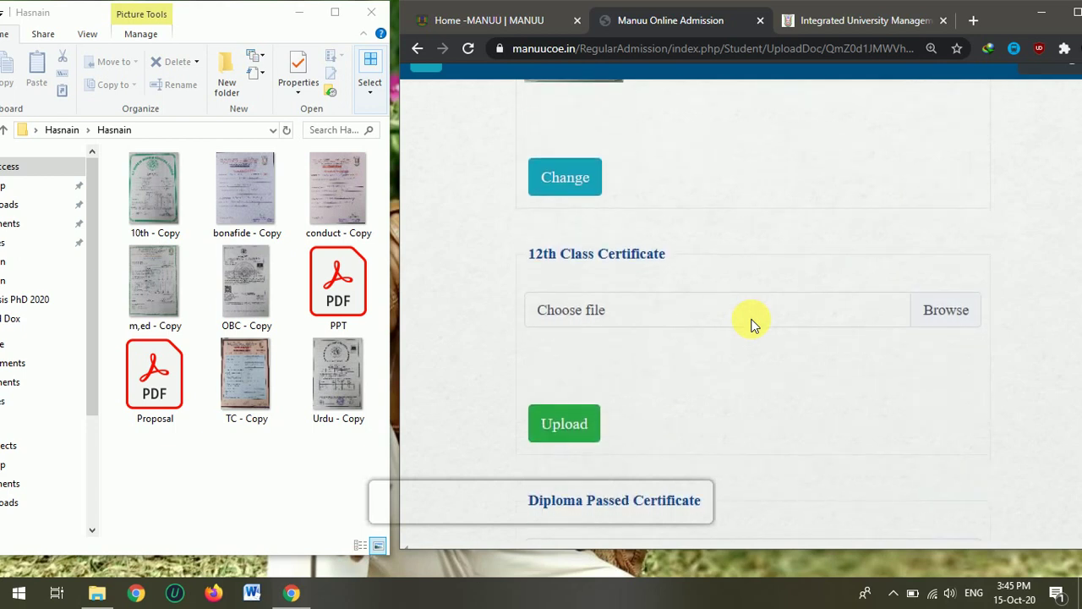
pyautogui.scroll(-1, 752, 324)
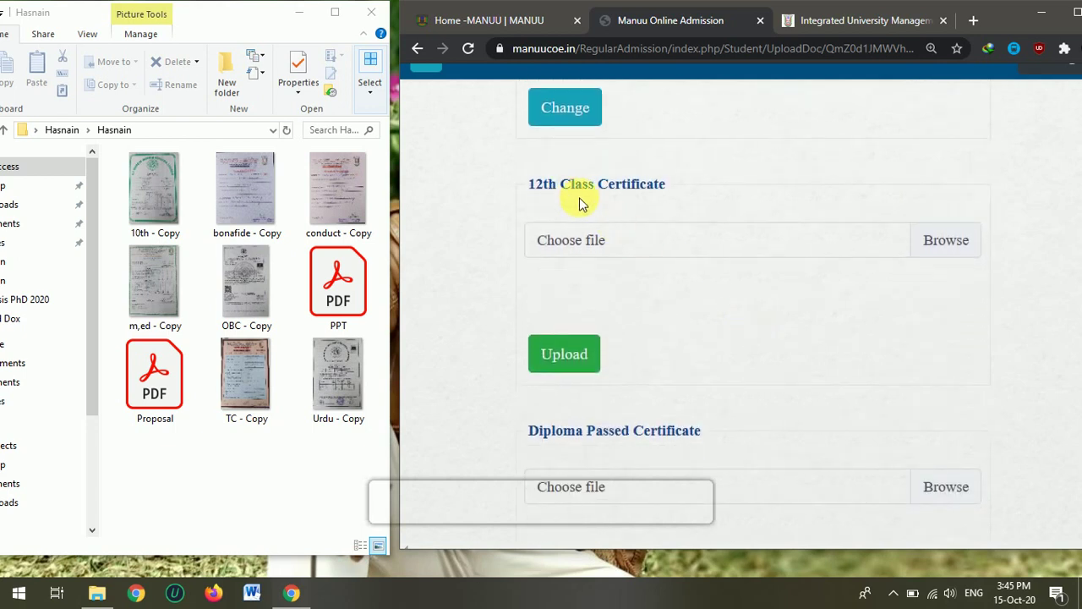
pyautogui.scroll(-1, 746, 240)
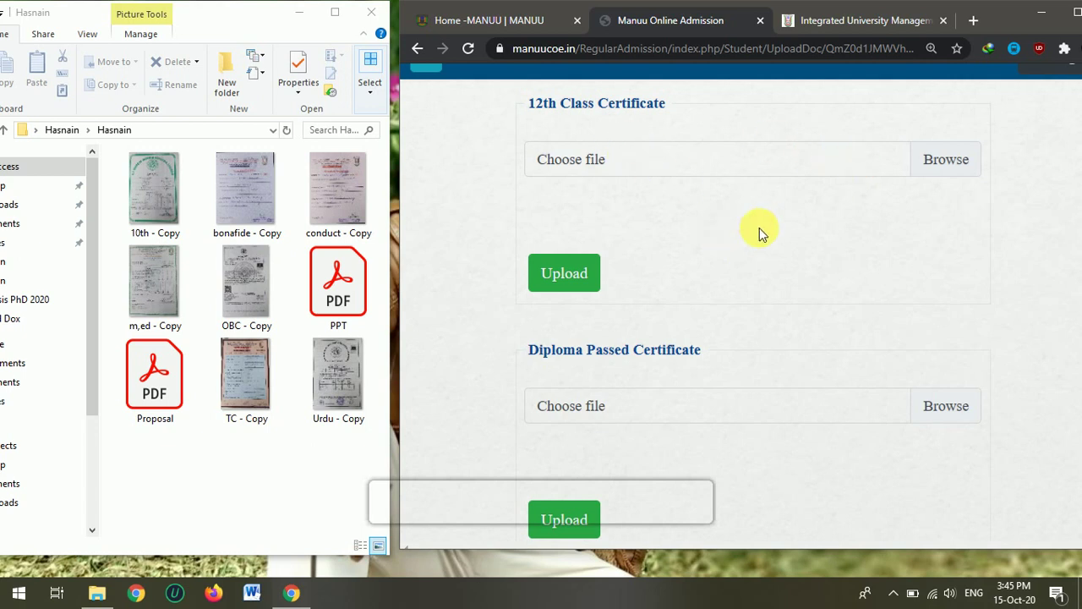
pyautogui.scroll(-1, 759, 227)
pyautogui.scroll(-1, 759, 227)
pyautogui.scroll(-1, 759, 227)
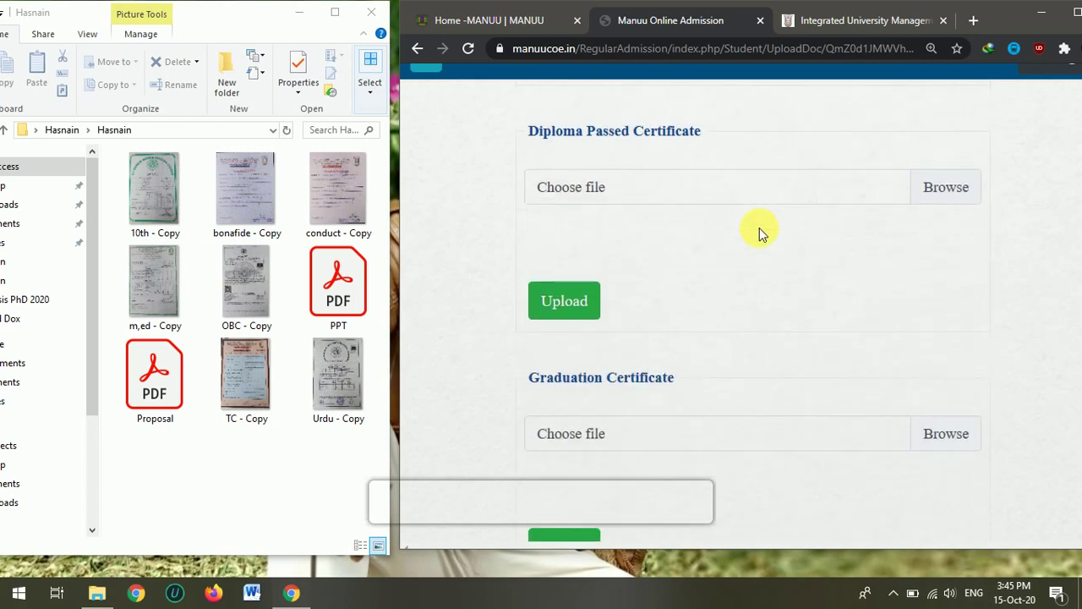
pyautogui.scroll(1, 760, 228)
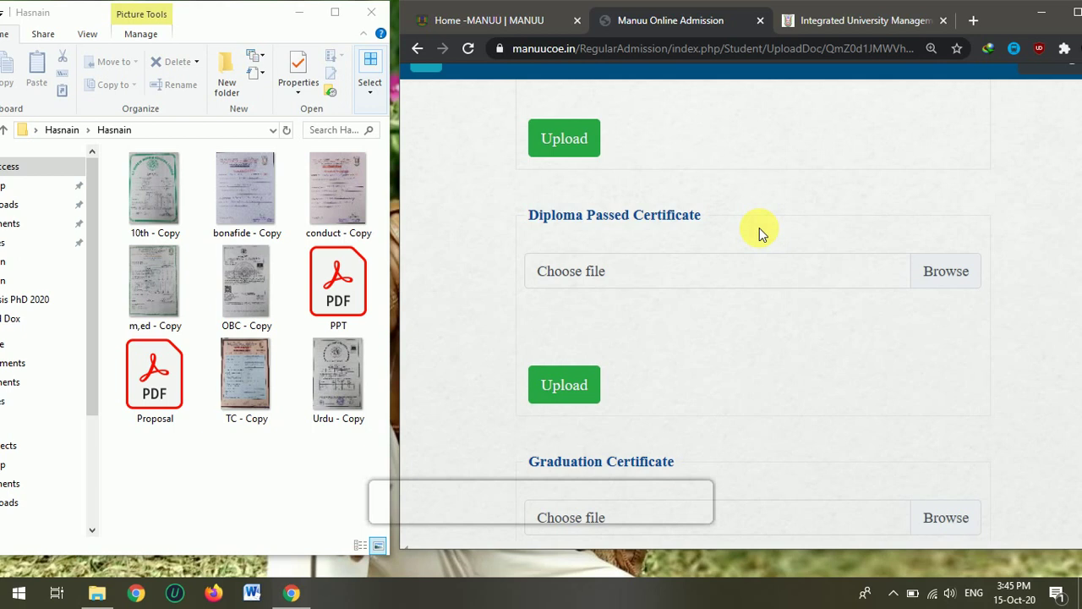
pyautogui.scroll(-1, 759, 228)
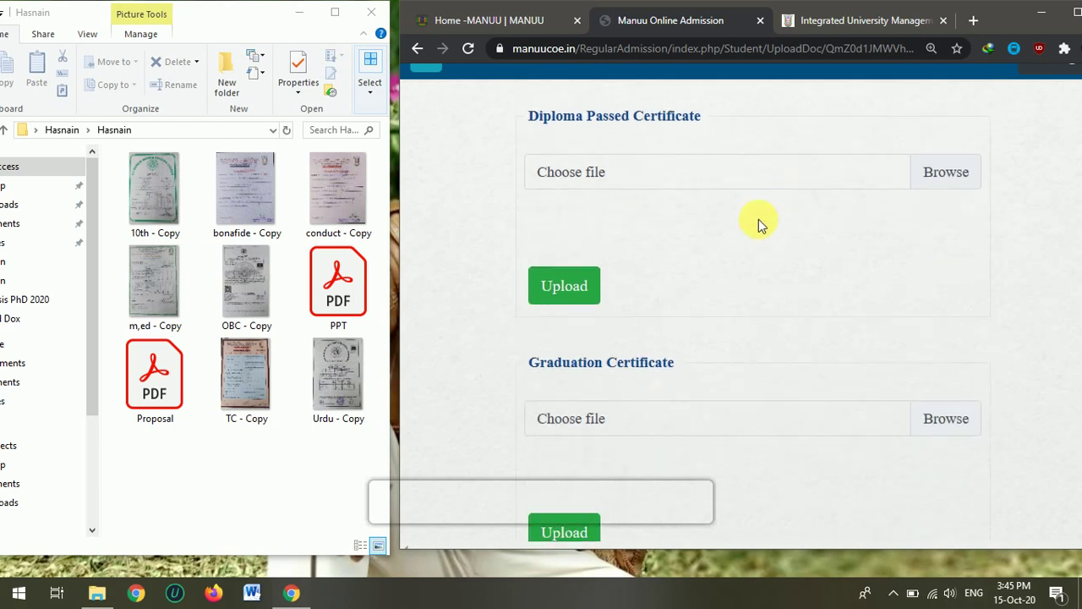
pyautogui.scroll(-1, 731, 235)
pyautogui.scroll(-1, 701, 256)
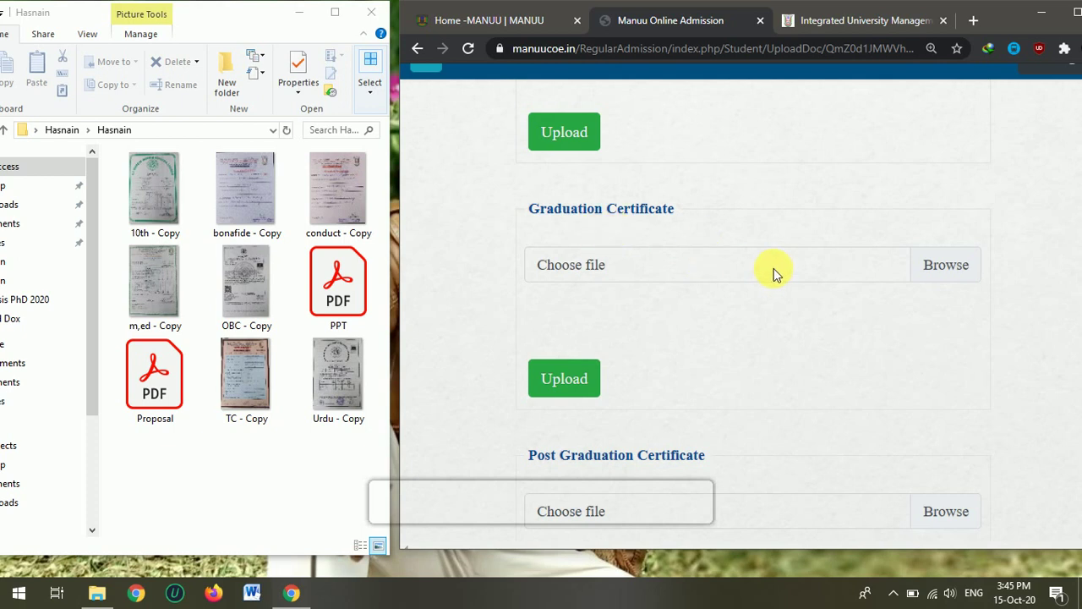
pyautogui.scroll(-2, 774, 268)
pyautogui.scroll(-2, 773, 268)
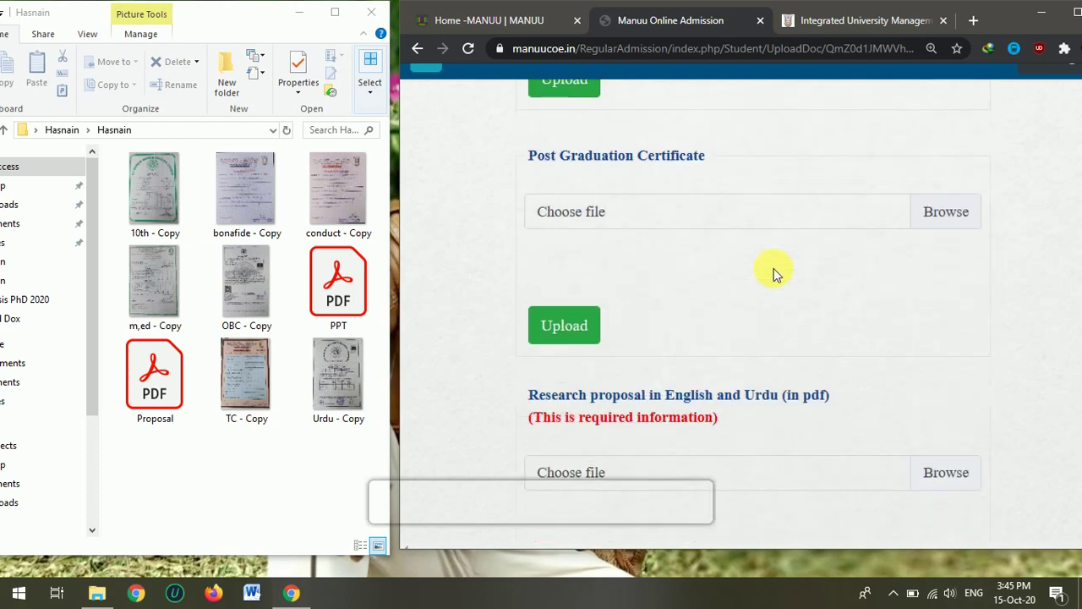
pyautogui.scroll(-1, 773, 267)
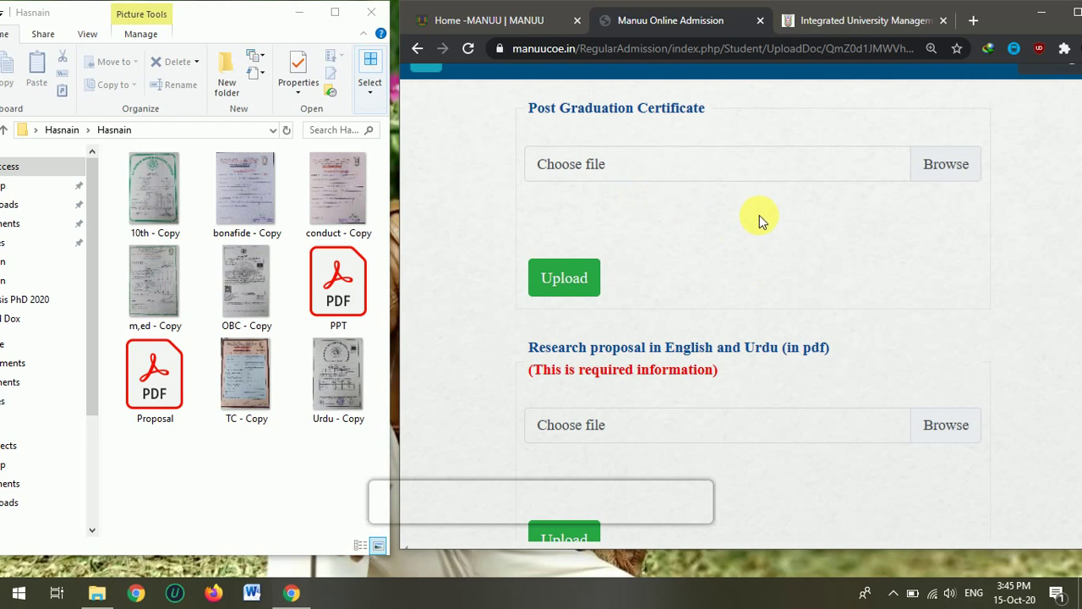
# Upload the PDF file "Proposal" as the required research proposal in English and Urdu.
pyautogui.scroll(-1, 759, 215)
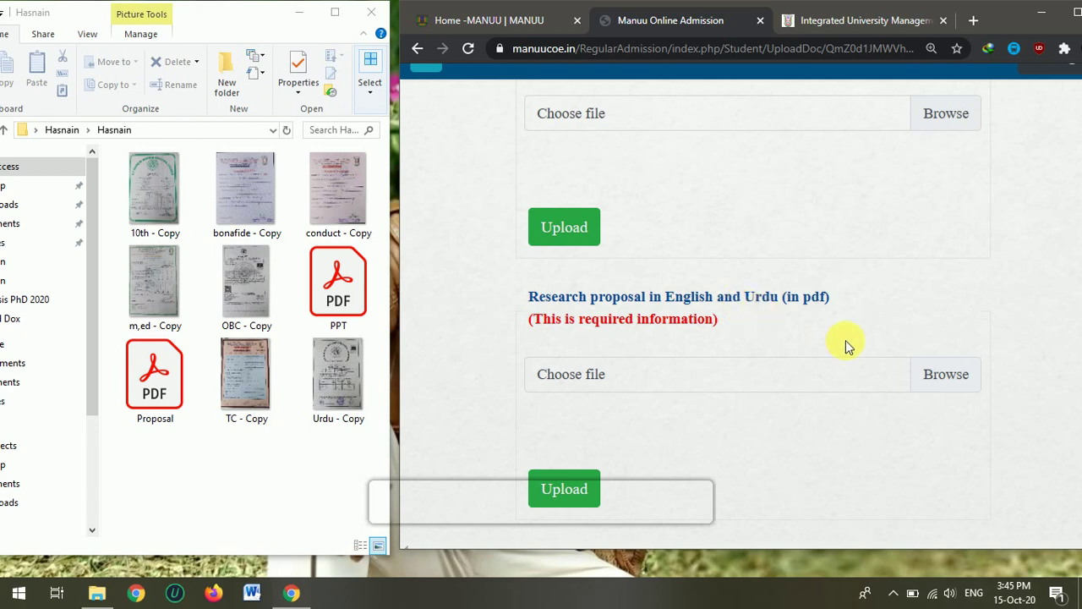
pyautogui.click(928, 374)
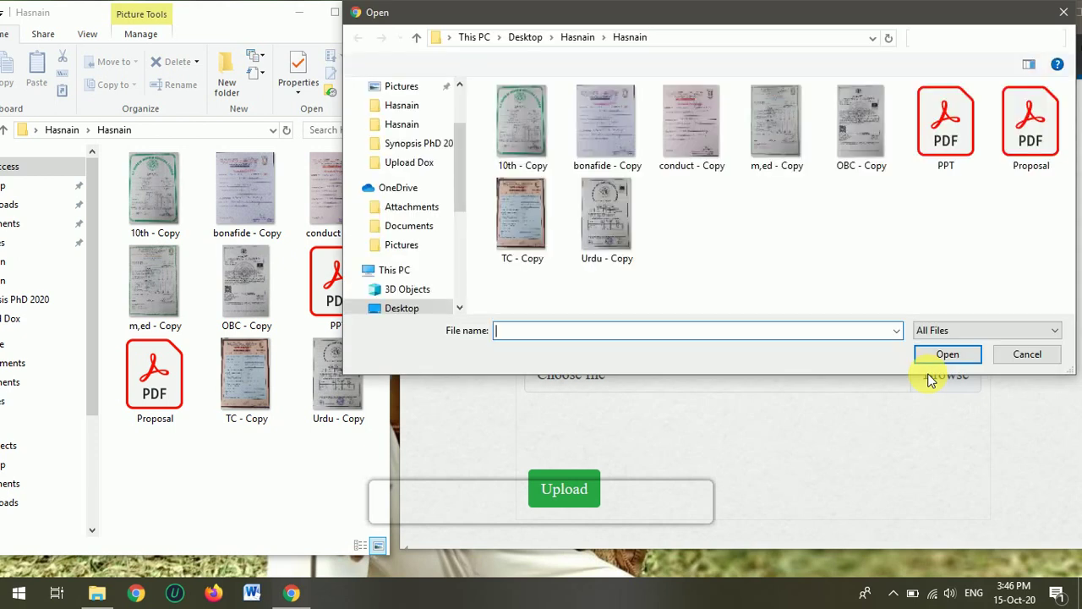
pyautogui.doubleClick(1041, 149)
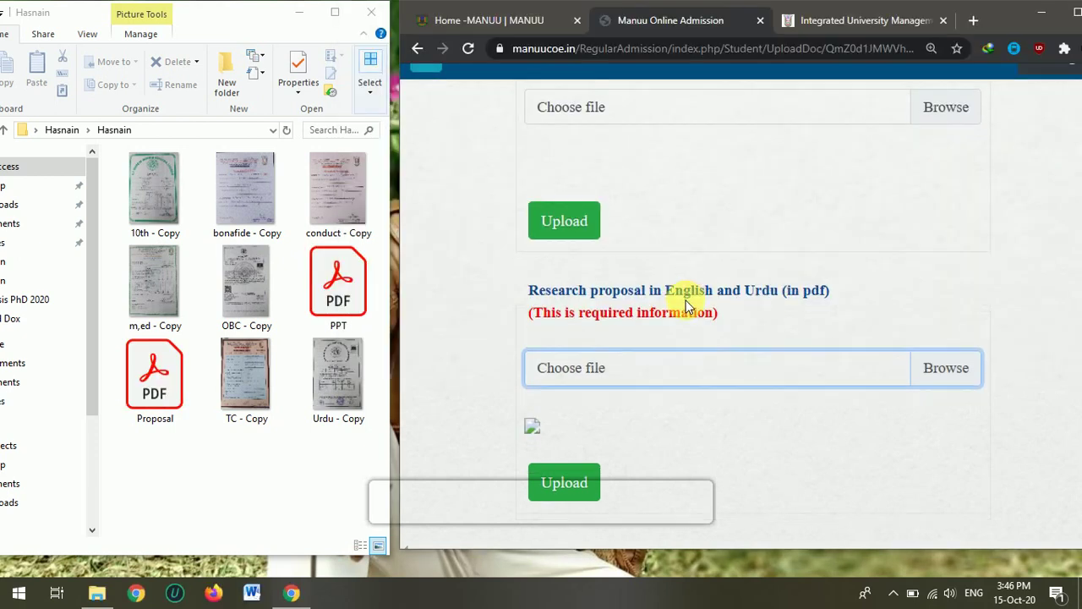
pyautogui.scroll(-1, 532, 331)
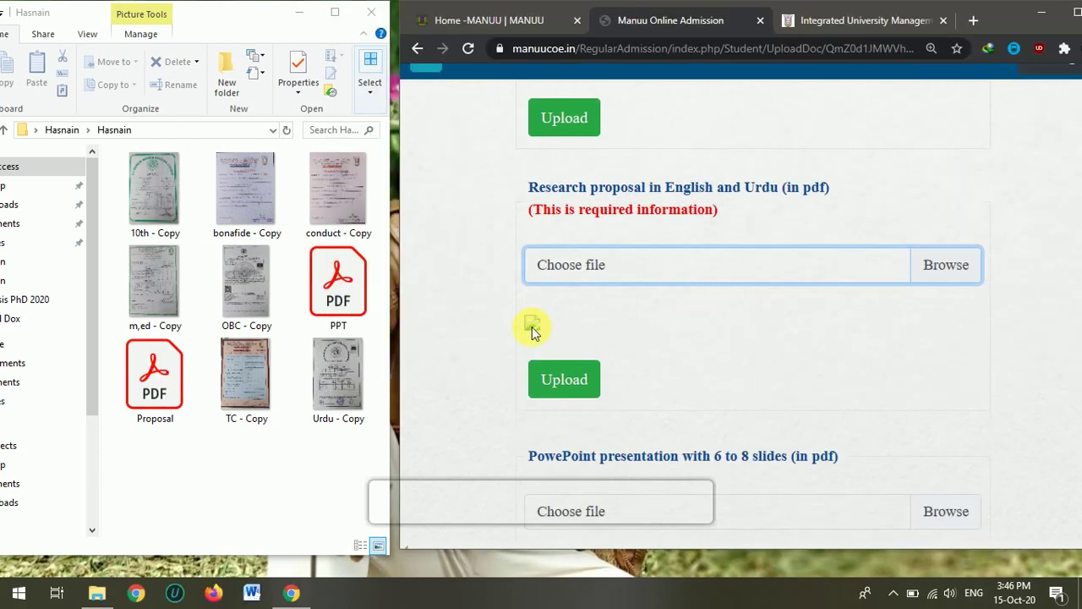
pyautogui.click(553, 380)
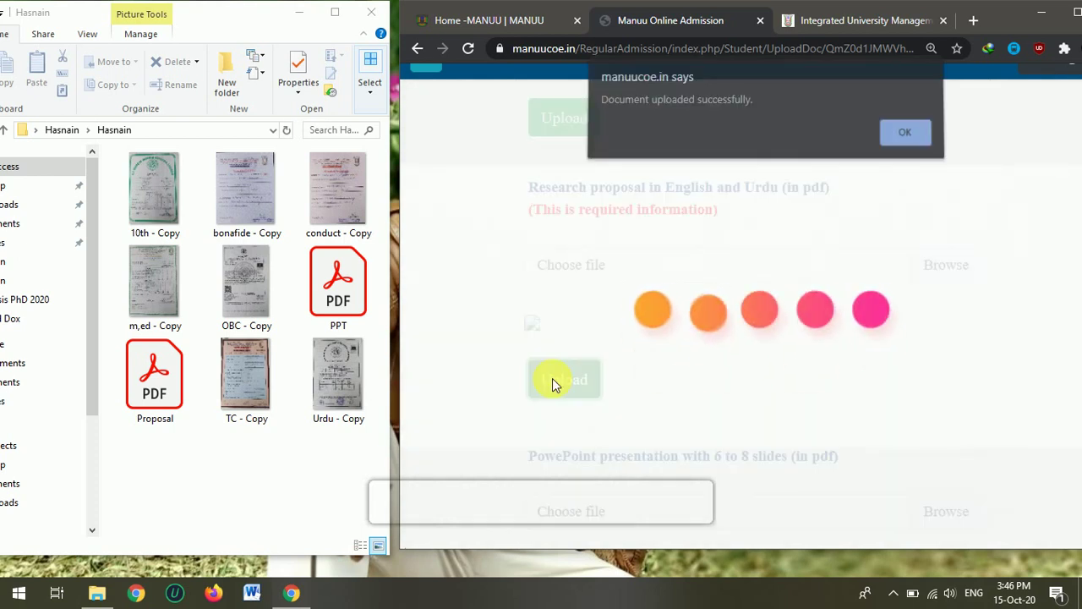
pyautogui.click(896, 138)
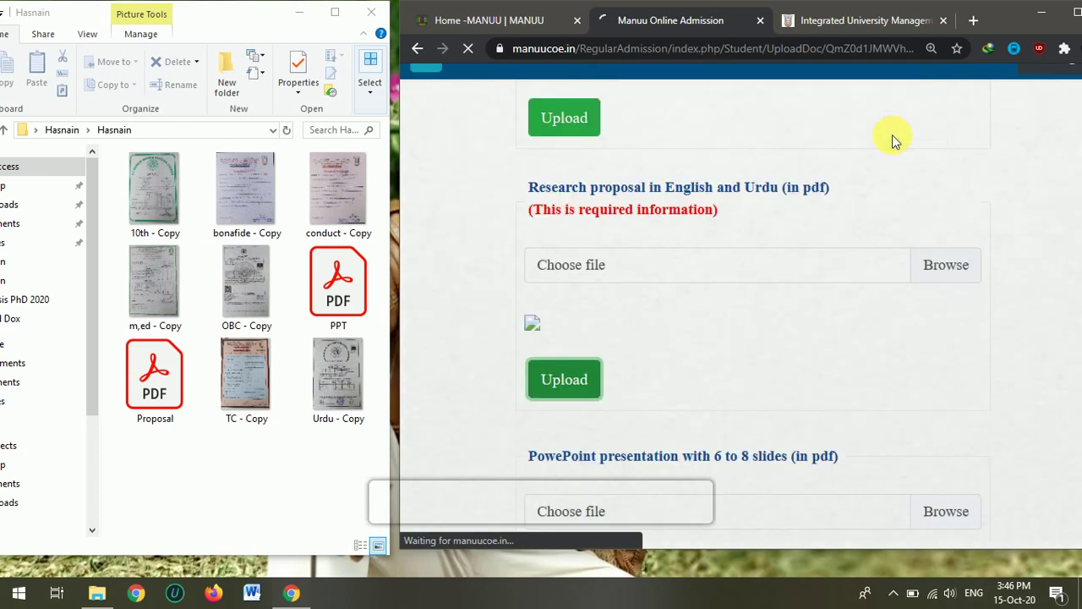
# Check the uploaded research proposal in its section and cancel the download of its PDF.
pyautogui.scroll(-9, 660, 370)
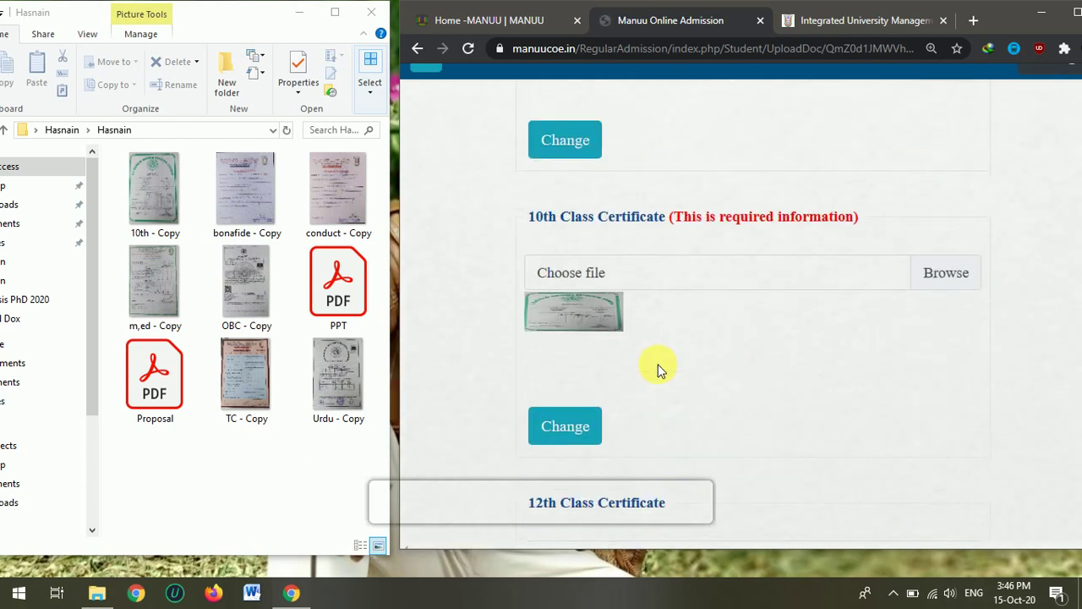
pyautogui.scroll(-10, 659, 369)
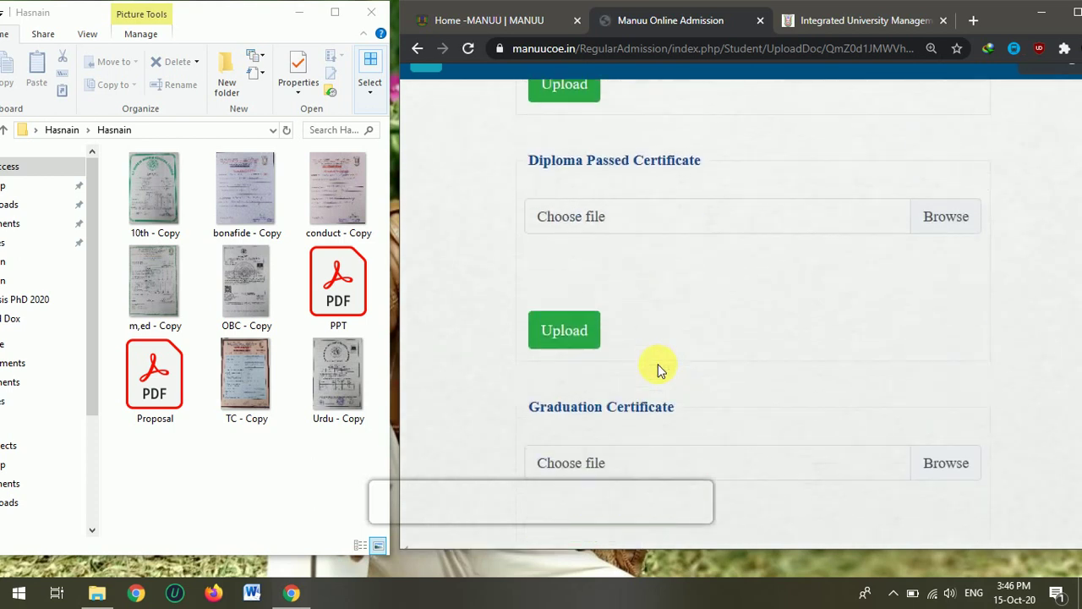
pyautogui.scroll(-2, 658, 370)
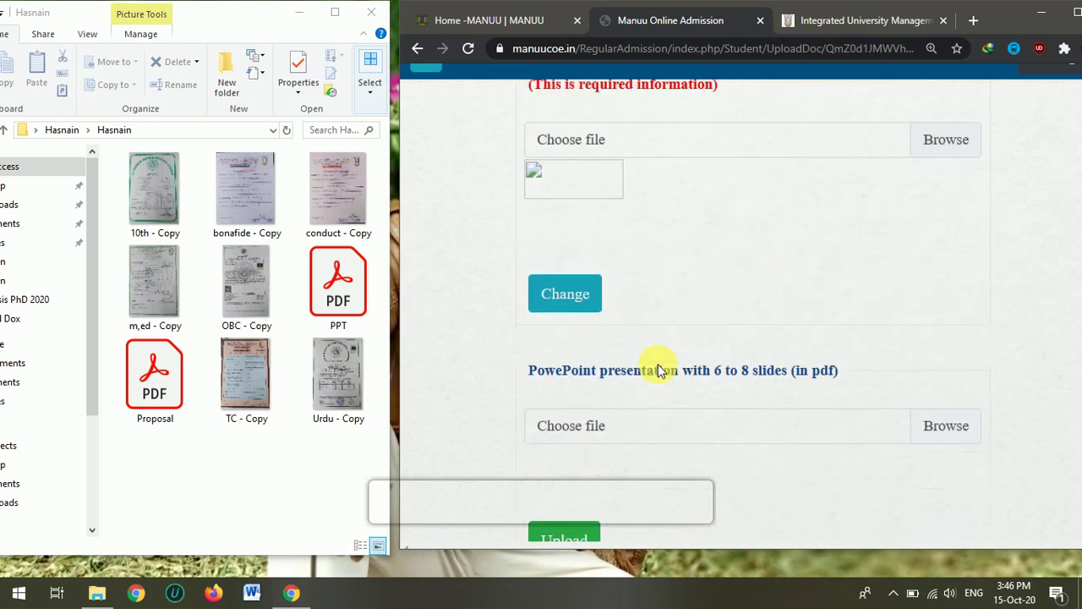
pyautogui.scroll(1, 587, 369)
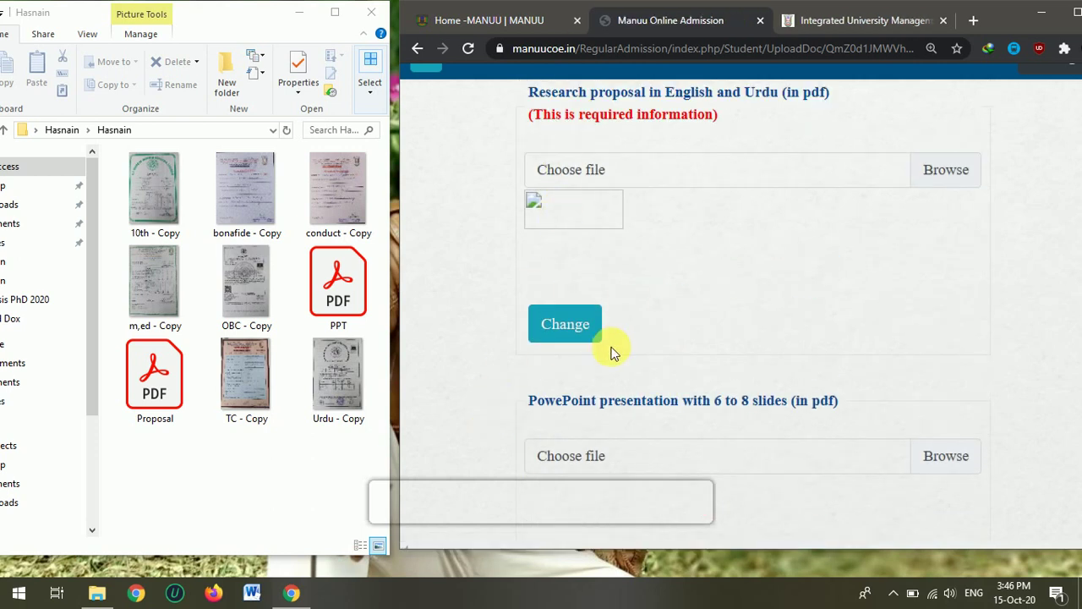
pyautogui.scroll(-1, 669, 279)
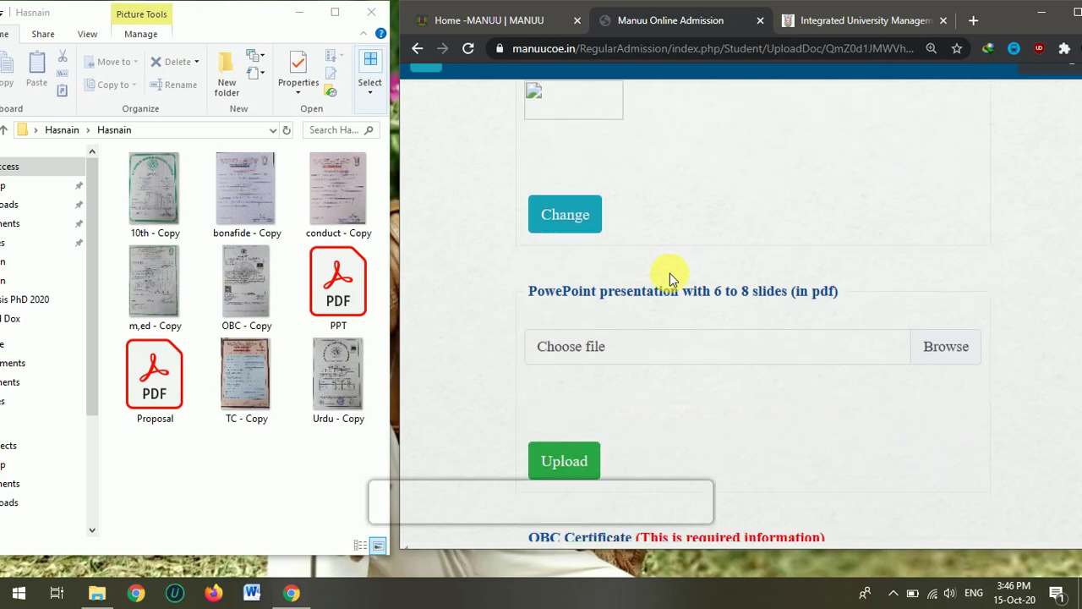
pyautogui.scroll(-1, 669, 278)
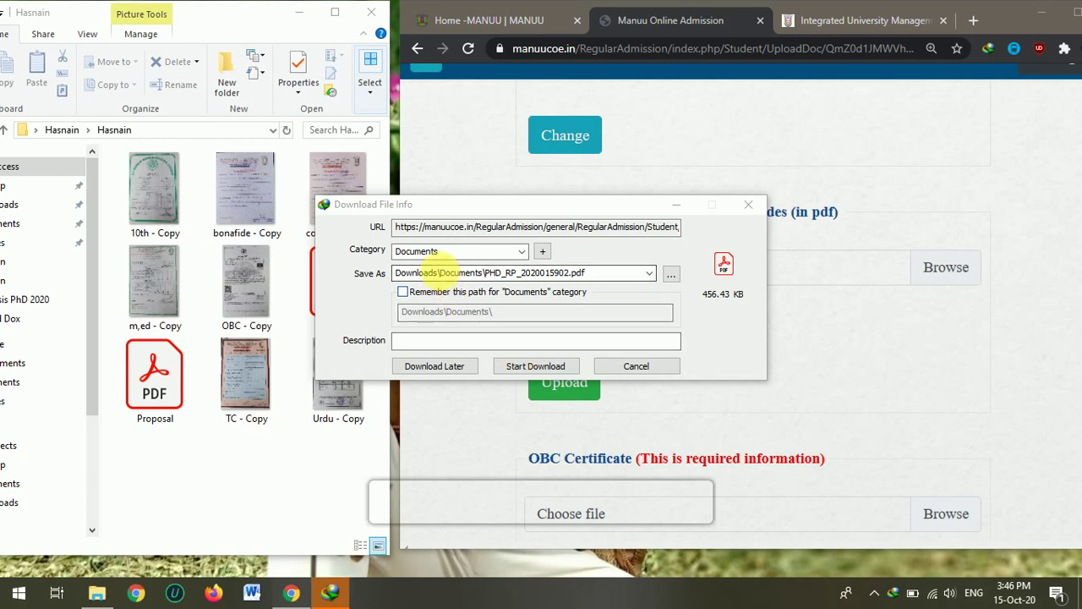
pyautogui.click(634, 365)
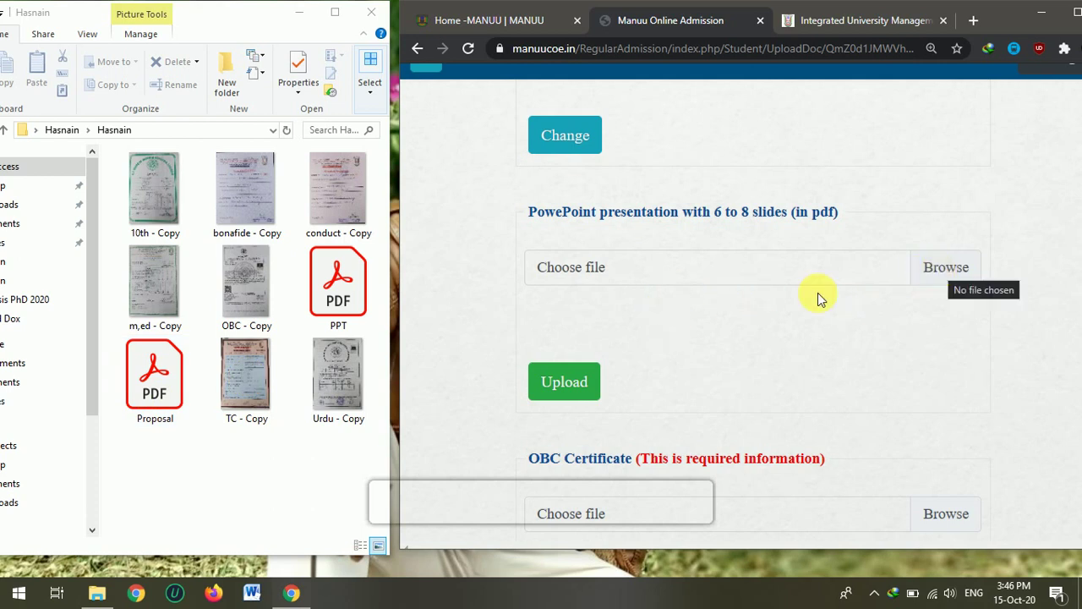
# Review the upload sections for the PowerPoint presentation and the OBC, Transfer and Migration certificates.
pyautogui.scroll(-2, 699, 330)
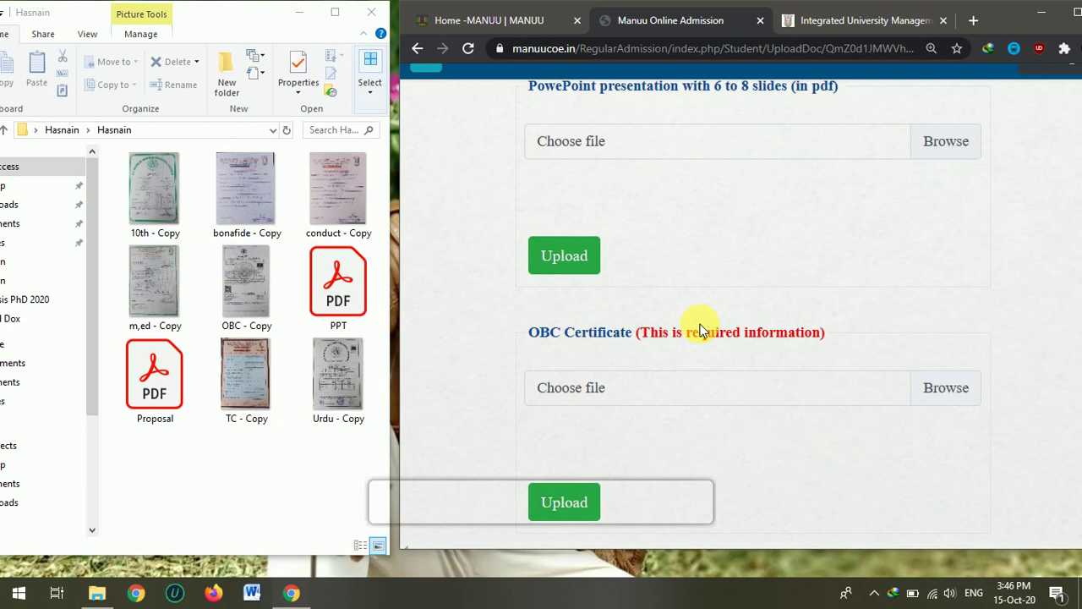
pyautogui.scroll(-1, 700, 329)
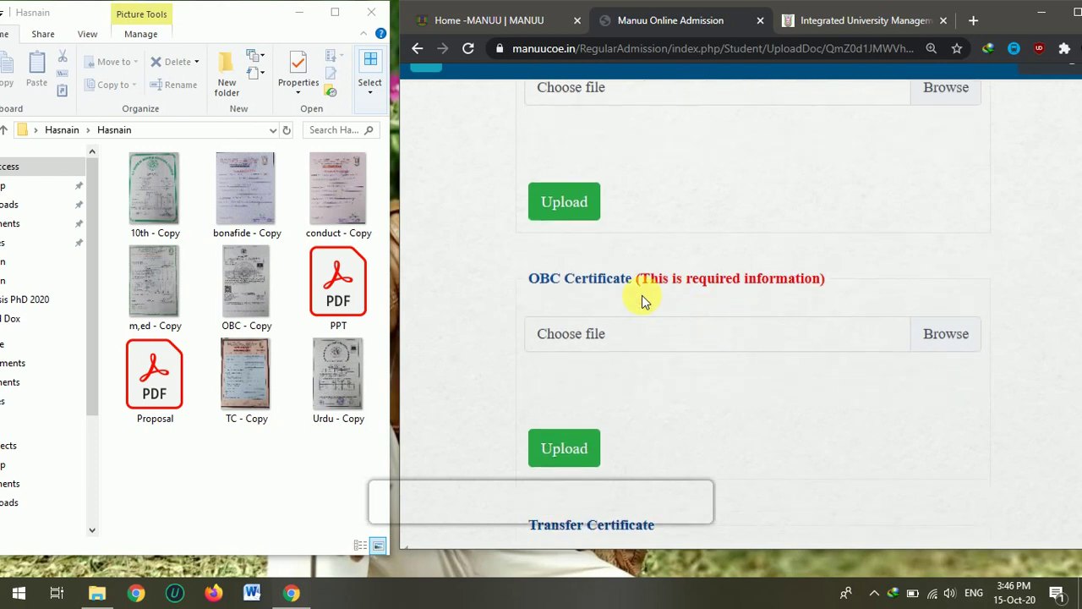
pyautogui.scroll(-2, 735, 298)
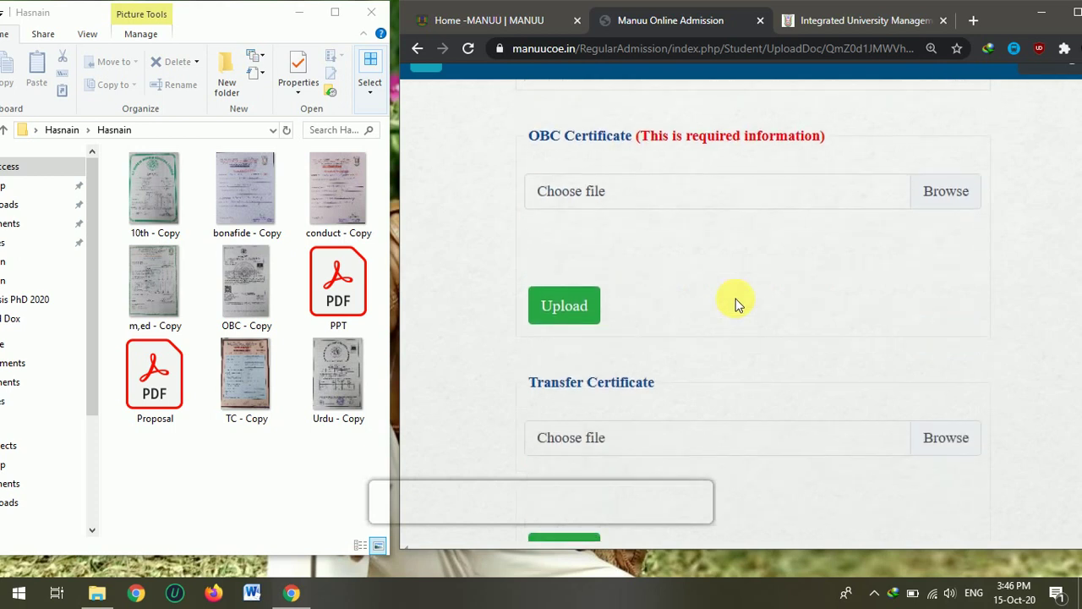
pyautogui.scroll(-2, 736, 298)
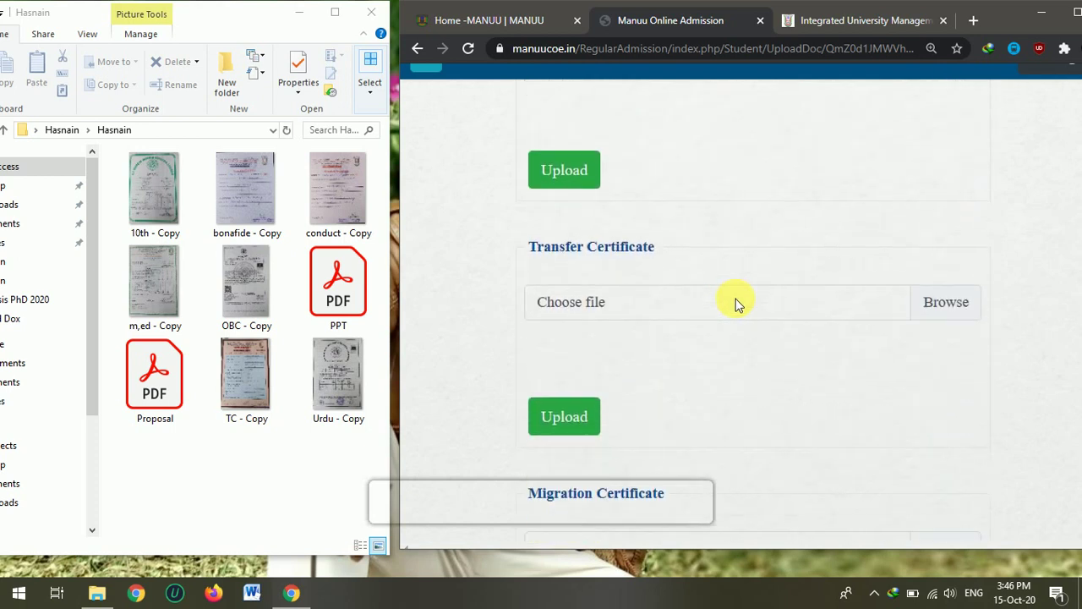
pyautogui.scroll(-1, 735, 298)
pyautogui.scroll(4, 735, 298)
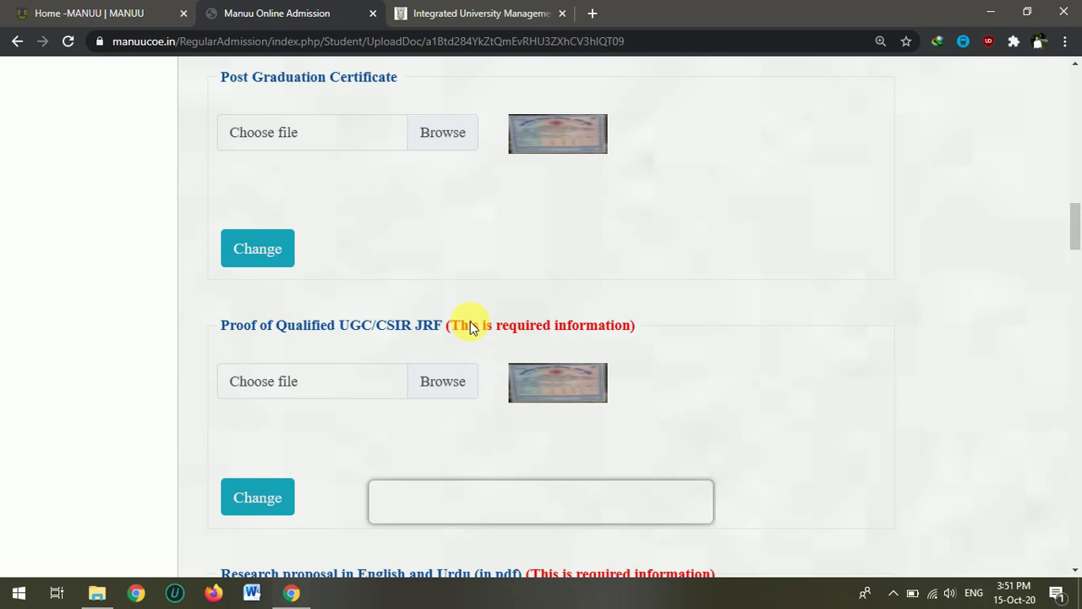
# Examine the other application's upload sections from the UGC/CSIR JRF proof through the OBC, MANUU Model School and J and K migrants certificates.
pyautogui.scroll(-2, 647, 344)
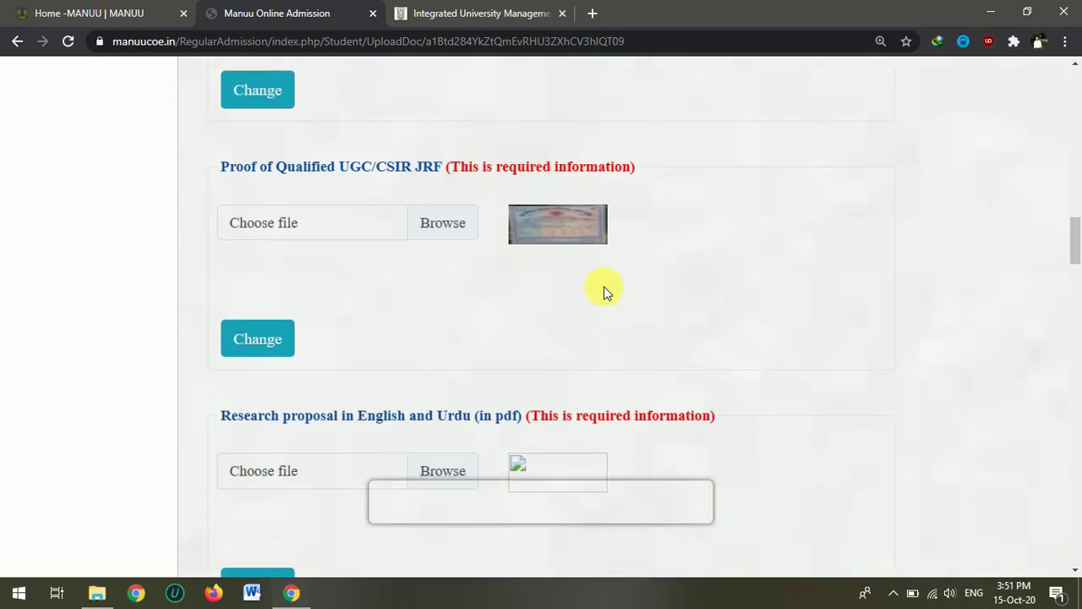
pyautogui.scroll(-1, 604, 286)
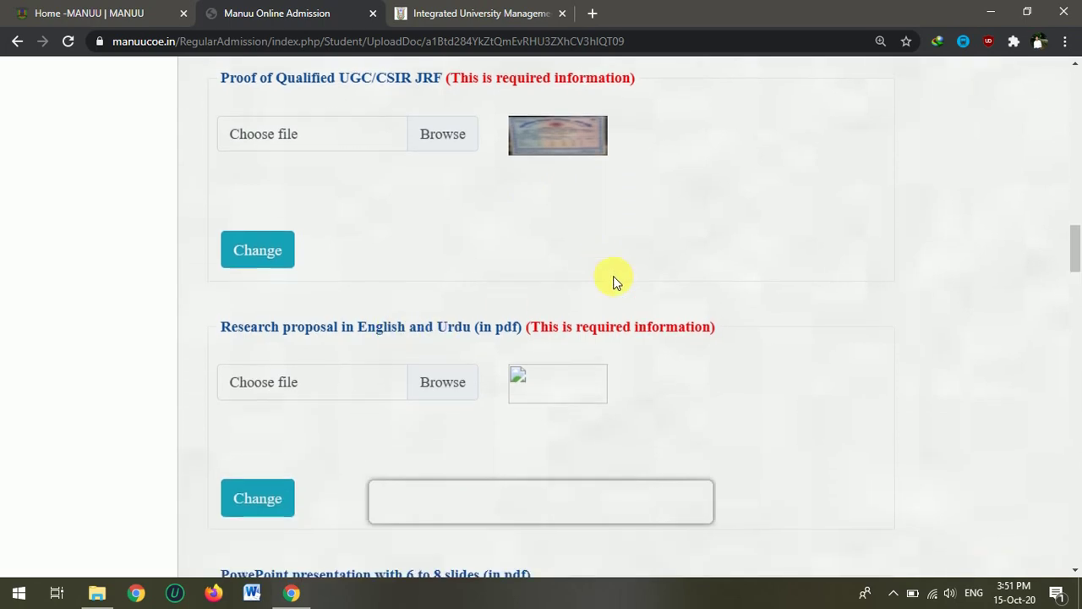
pyautogui.scroll(-6, 616, 282)
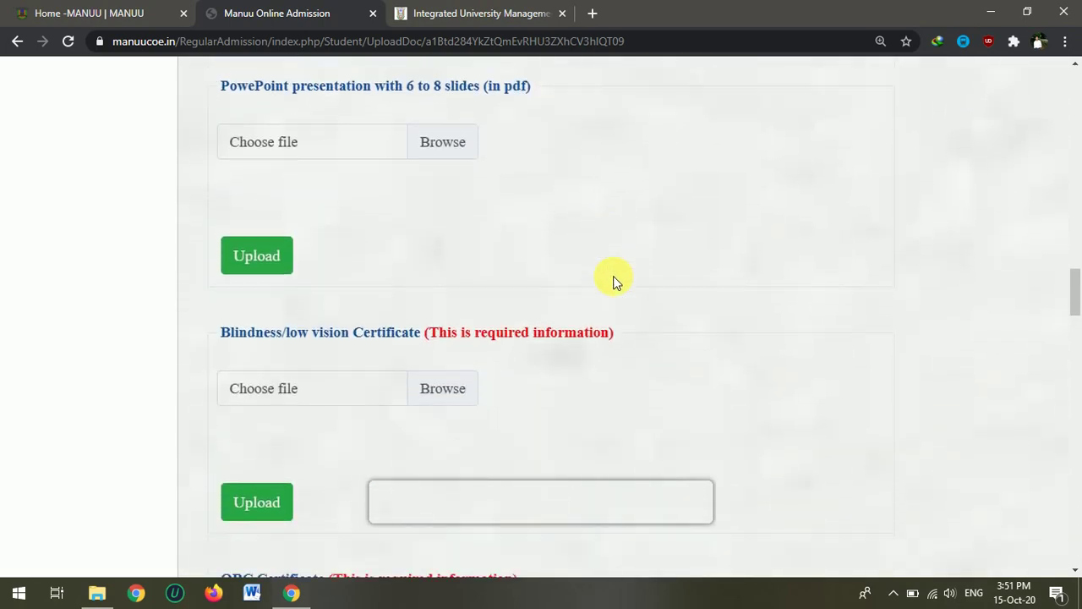
pyautogui.scroll(-1, 616, 282)
pyautogui.scroll(-5, 607, 290)
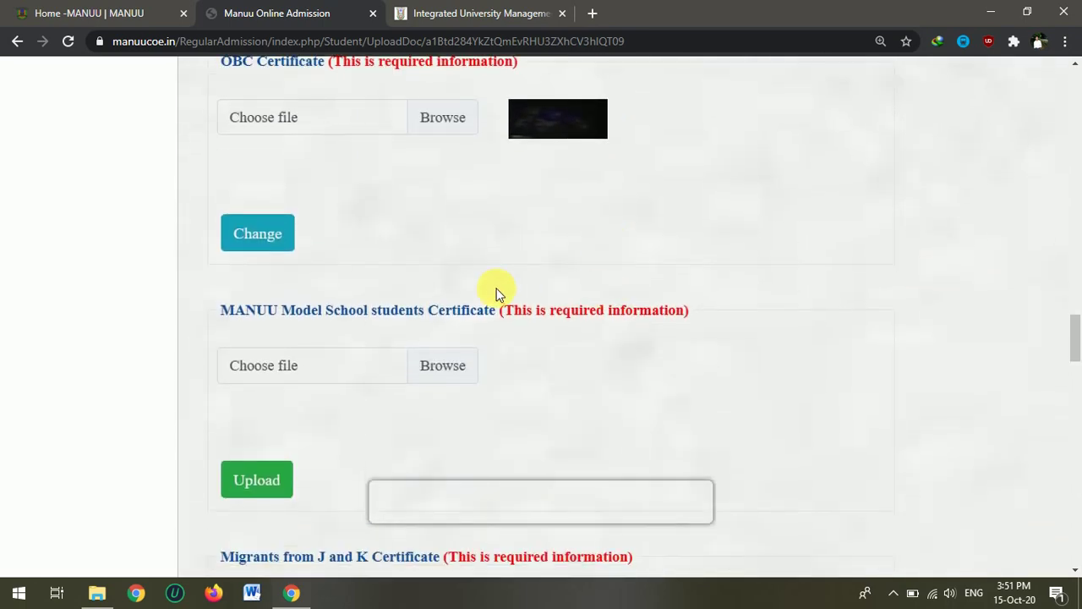
pyautogui.scroll(-1, 496, 292)
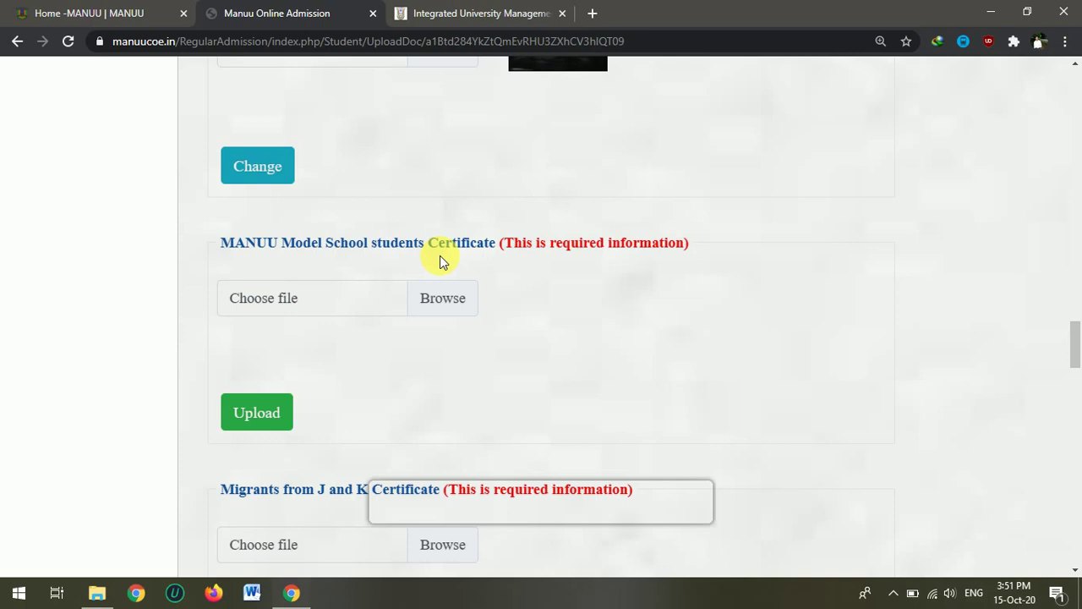
pyautogui.scroll(-2, 439, 255)
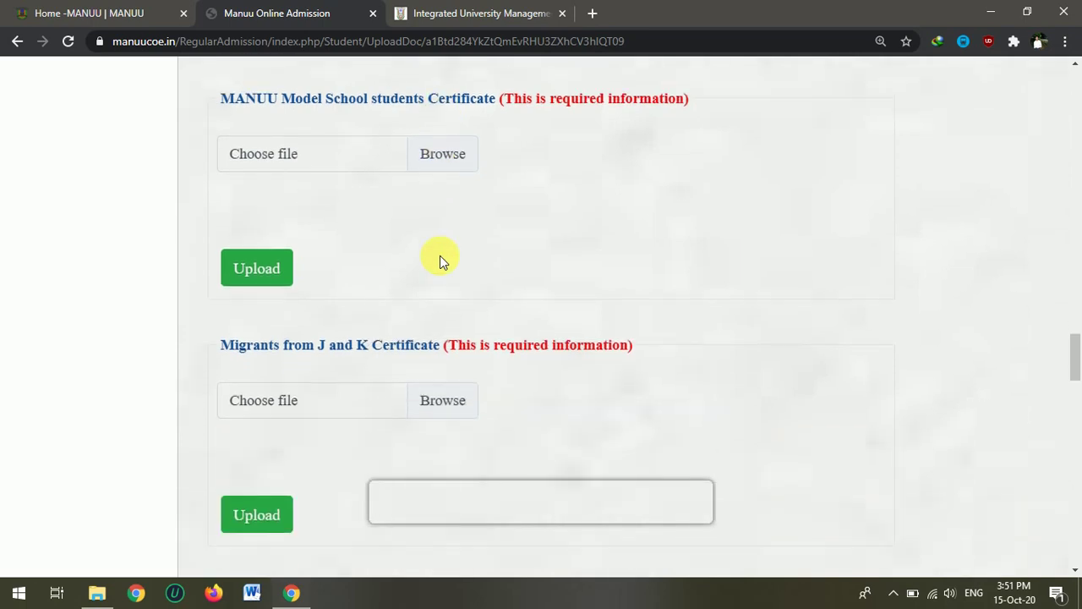
pyautogui.scroll(-3, 510, 269)
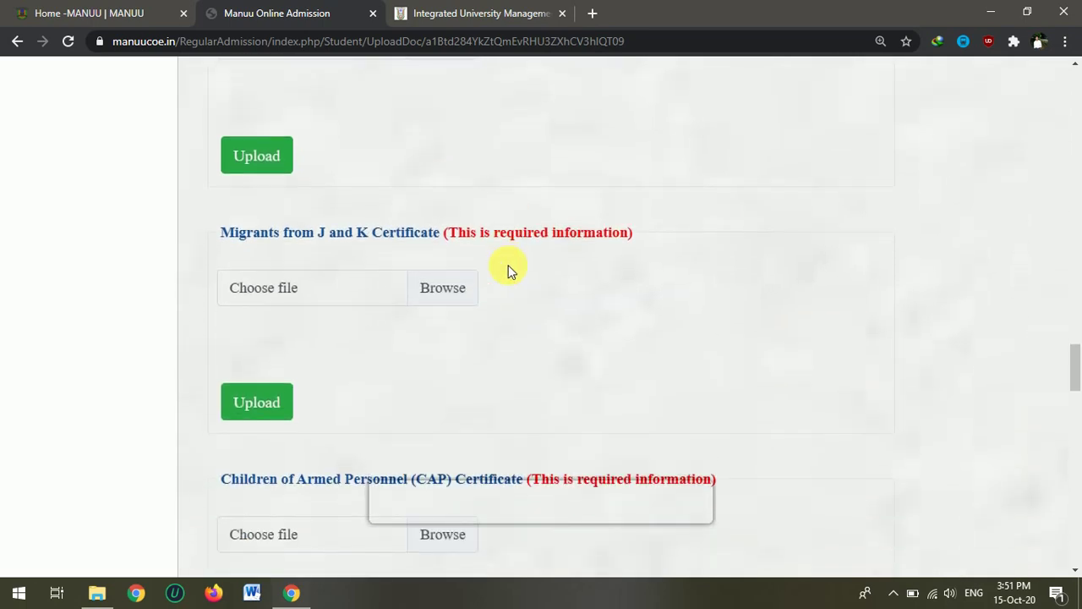
# Examine the remaining upload sections from the Children of Armed Personnel, ECA and PMSS certificates through the Transfer, Migration and Bonafide/Character certificates.
pyautogui.scroll(-2, 508, 265)
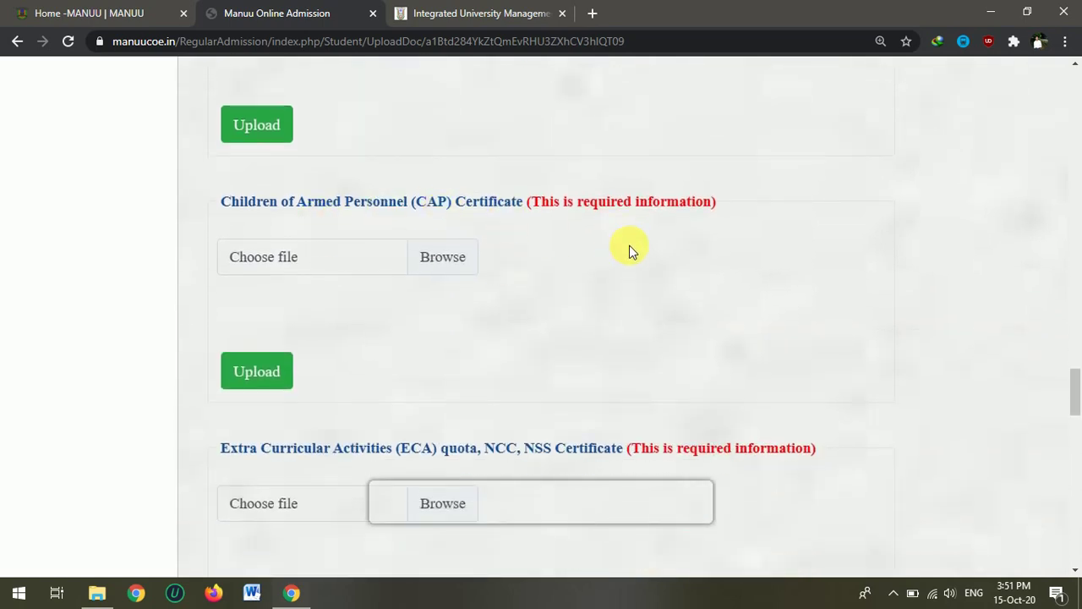
pyautogui.scroll(-2, 629, 275)
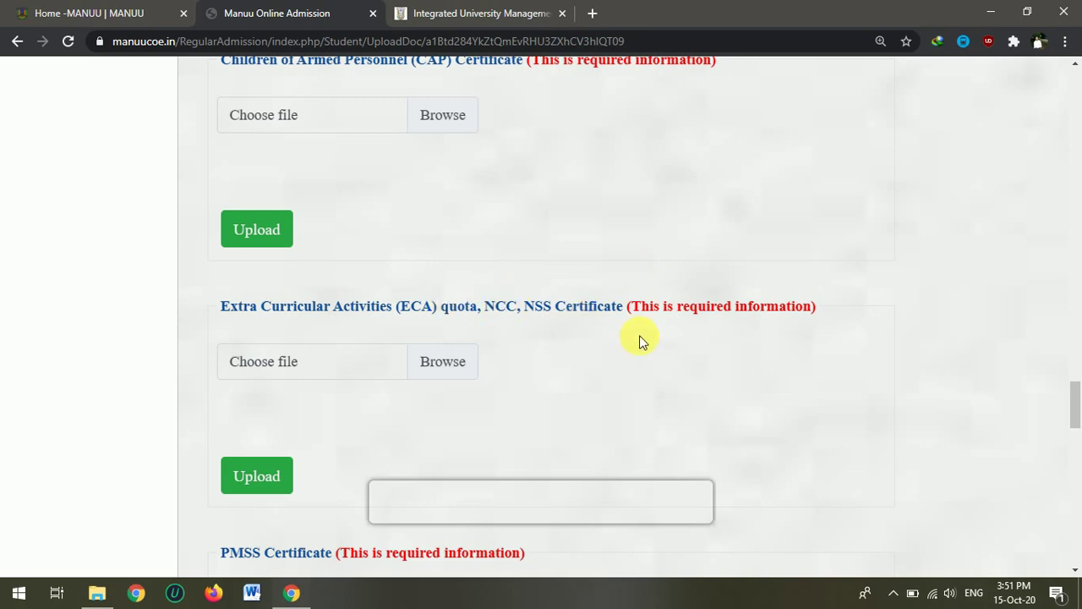
pyautogui.scroll(-1, 639, 341)
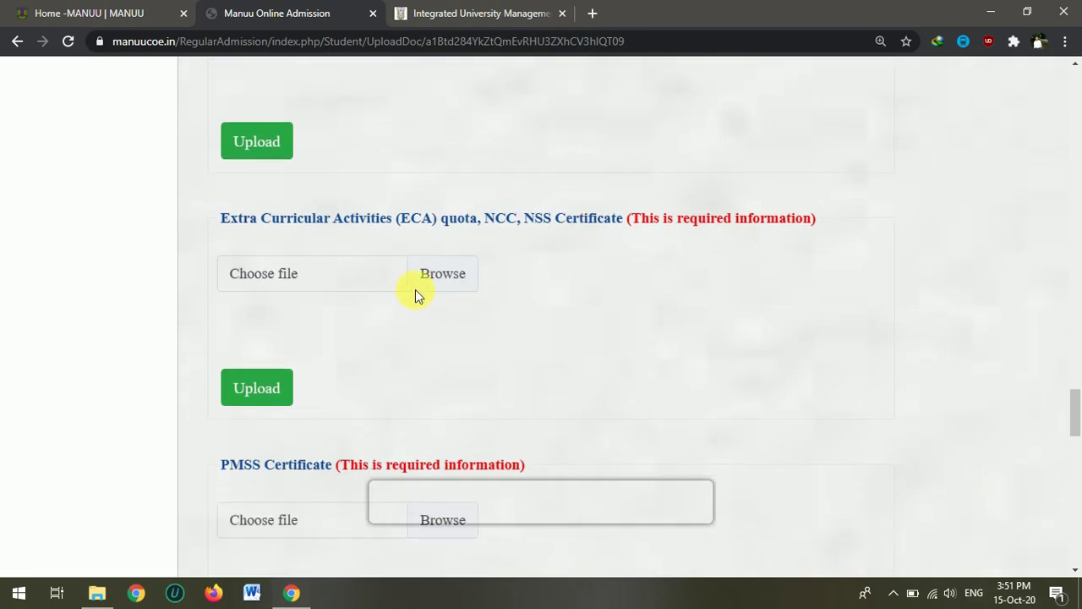
pyautogui.scroll(-1, 522, 318)
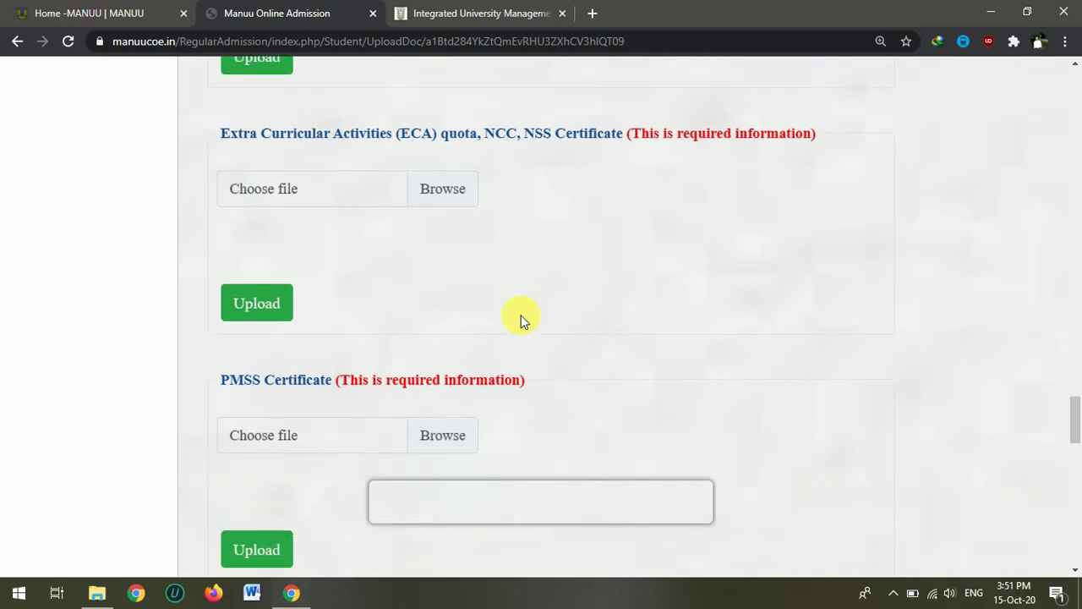
pyautogui.scroll(-1, 466, 313)
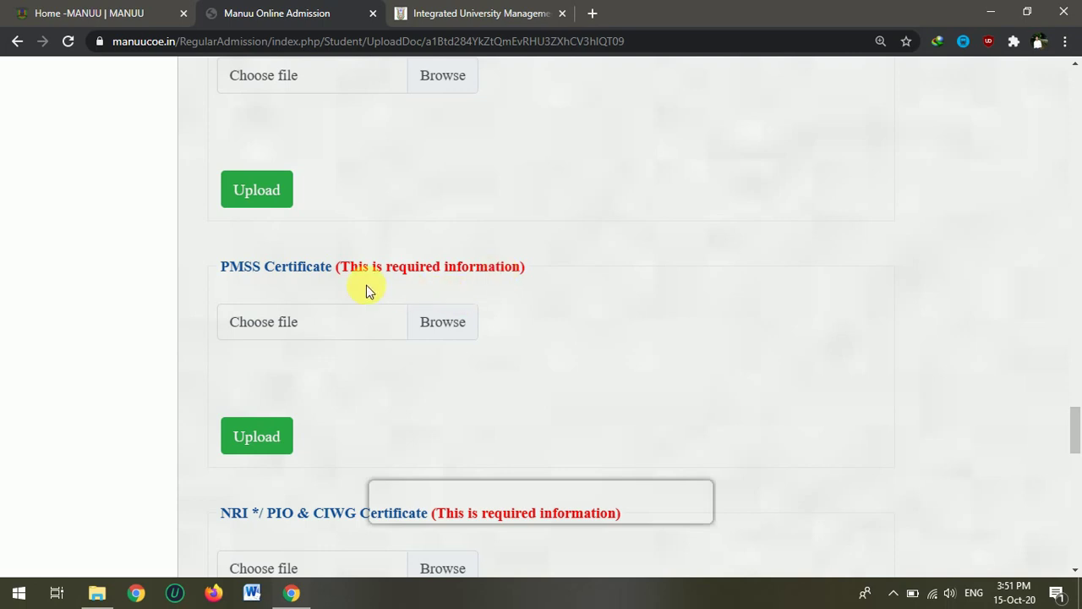
pyautogui.scroll(-2, 575, 292)
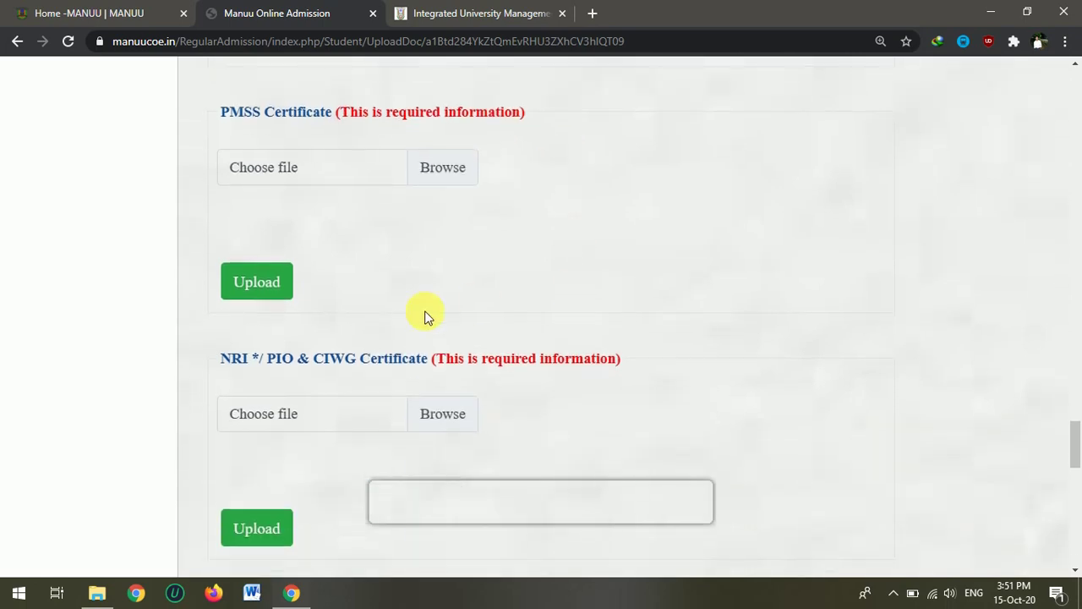
pyautogui.scroll(-3, 528, 303)
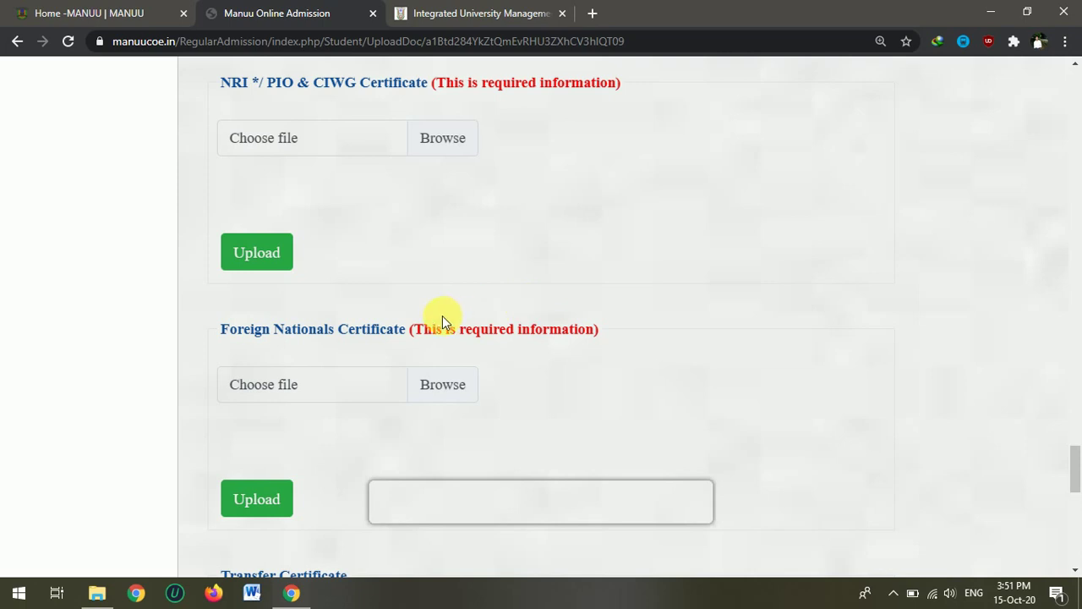
pyautogui.scroll(-4, 552, 256)
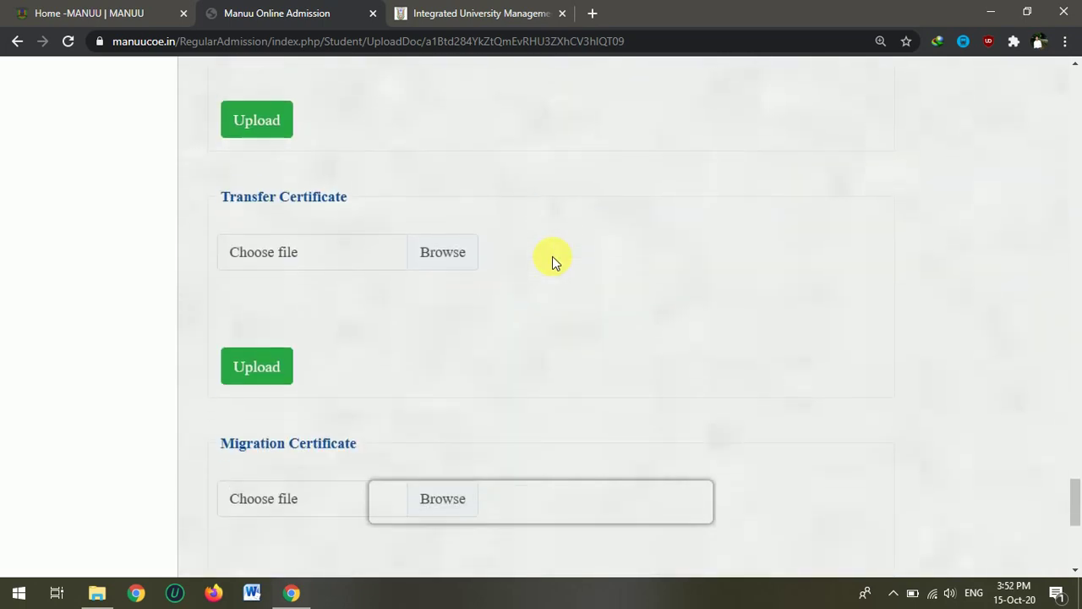
pyautogui.scroll(-2, 552, 257)
pyautogui.scroll(1, 552, 256)
pyautogui.scroll(-4, 552, 256)
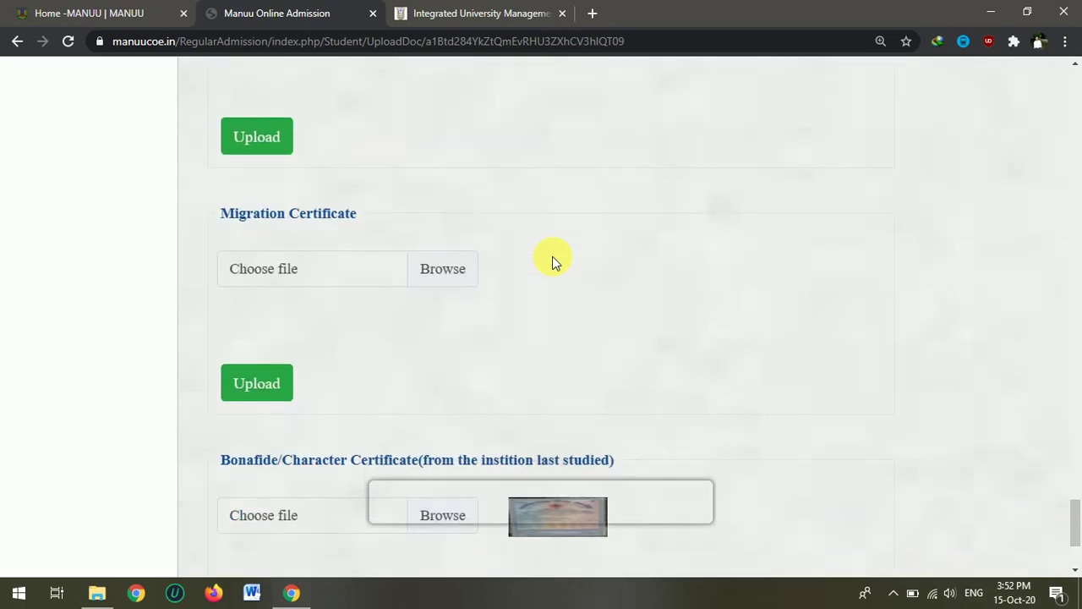
pyautogui.scroll(2, 552, 262)
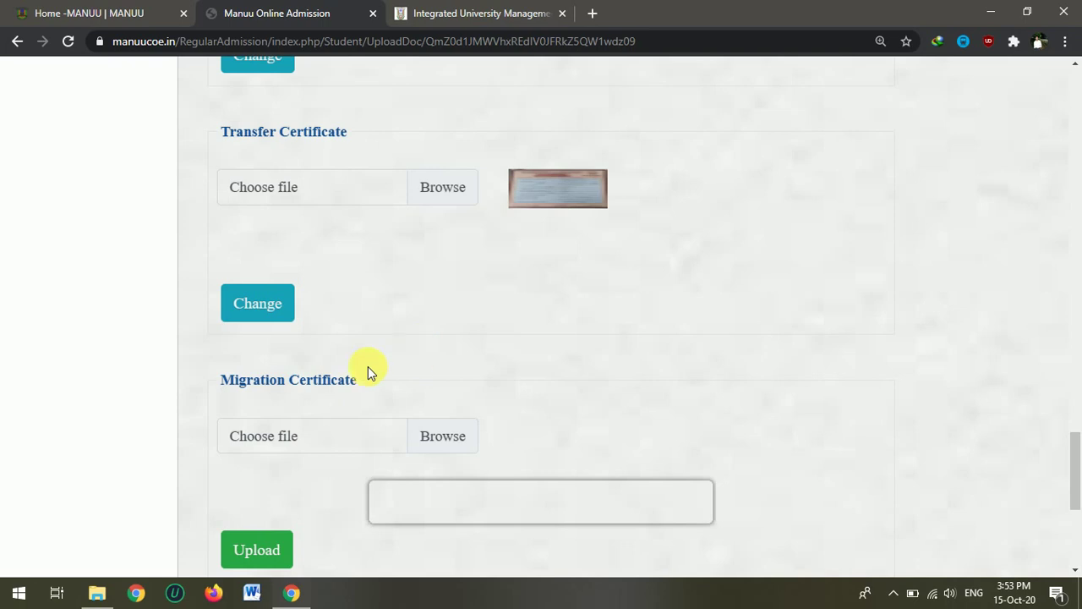
# Try to upload the TC - Copy file as the Migration Certificate.
pyautogui.click(427, 437)
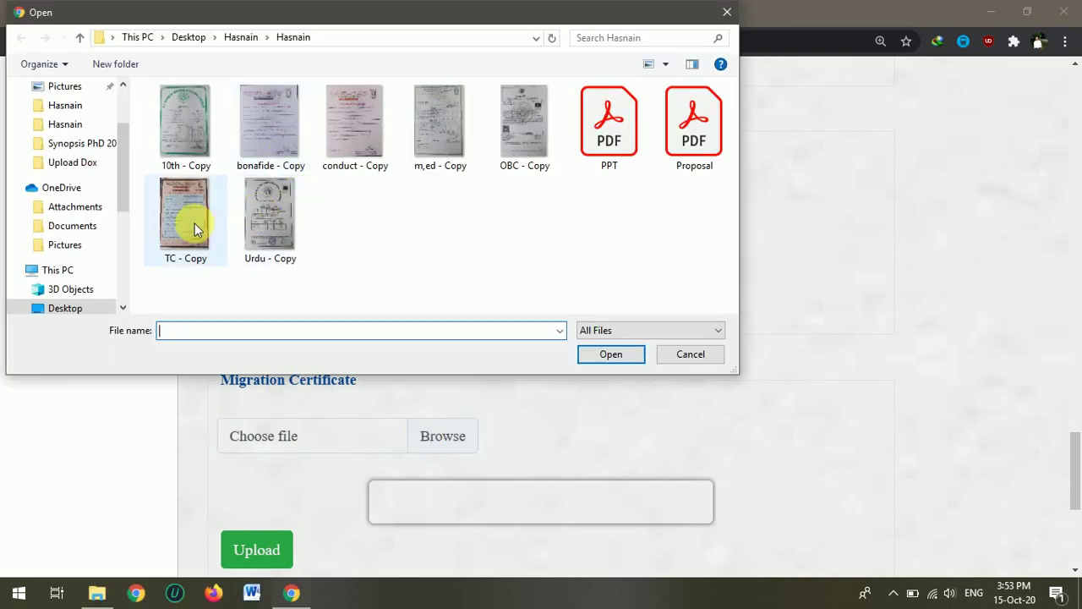
pyautogui.doubleClick(176, 223)
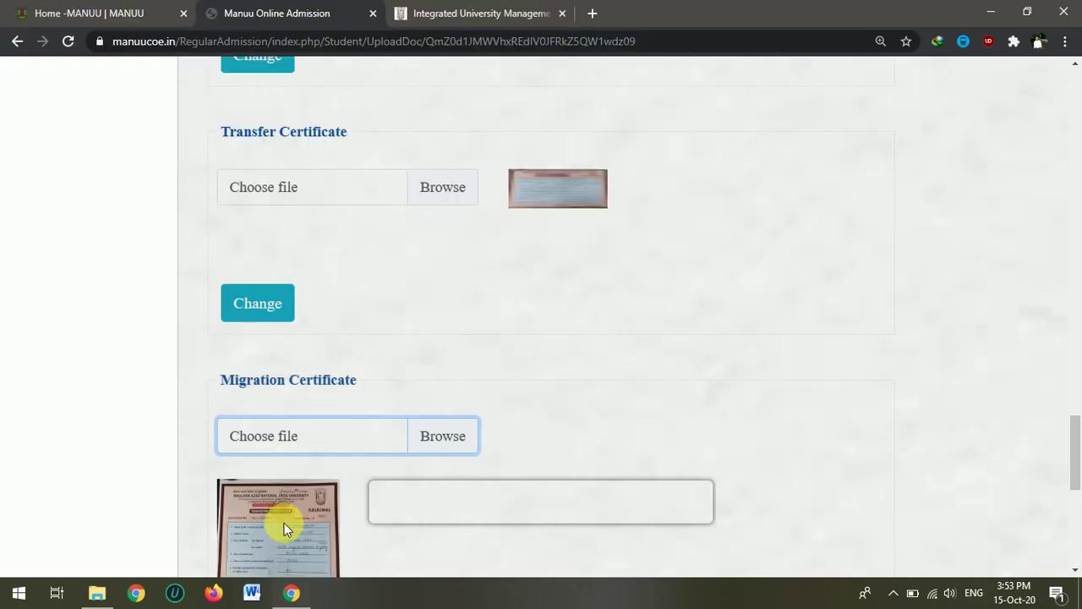
pyautogui.scroll(-1, 268, 470)
pyautogui.scroll(-1, 258, 519)
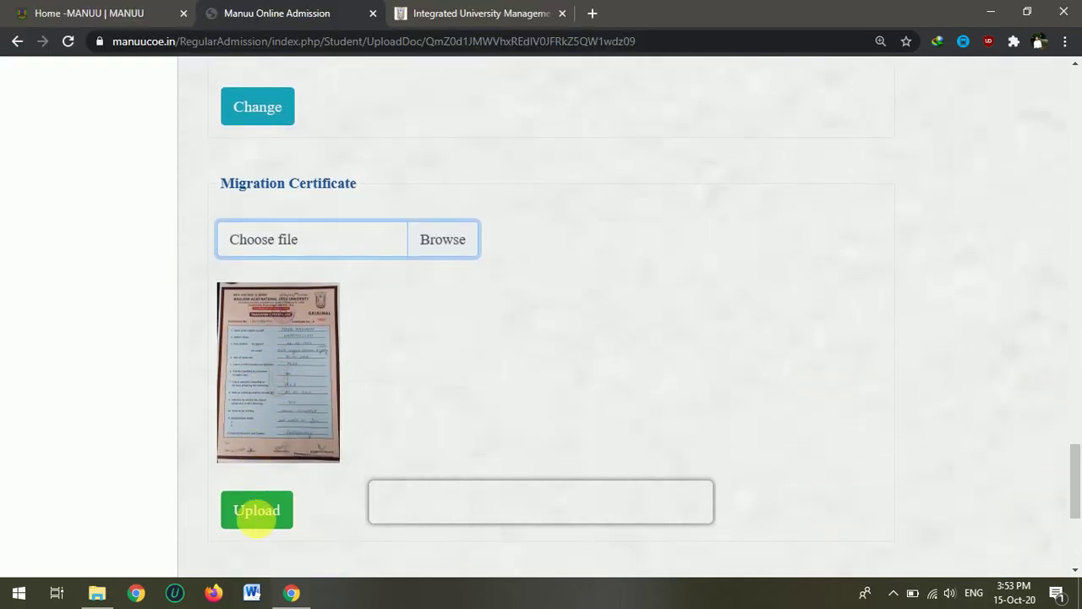
pyautogui.click(255, 514)
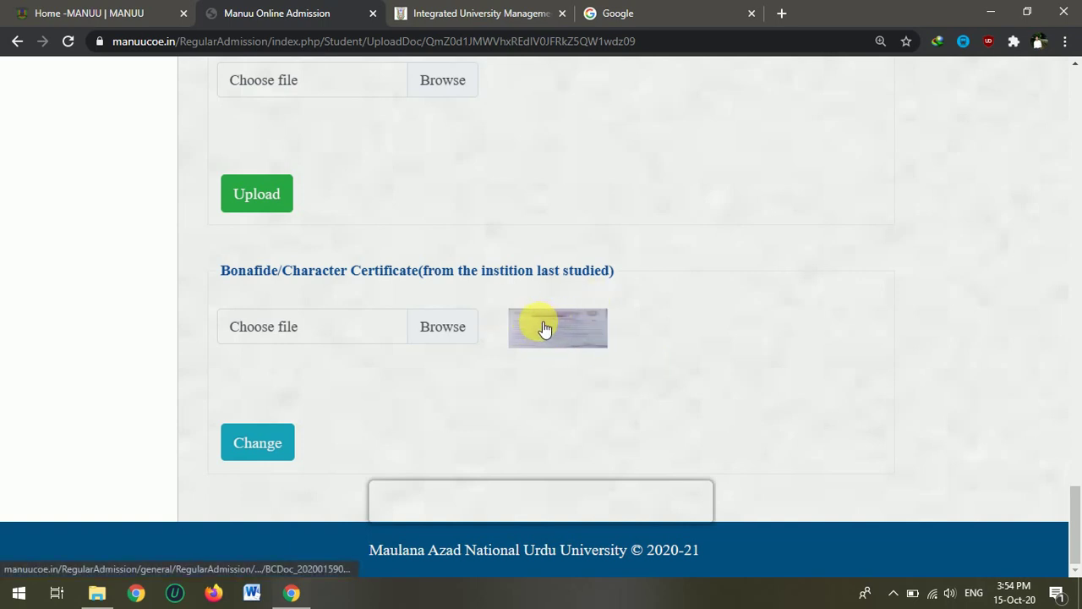
# Review the upload sections from the Graduation Certificate through the Transfer, Migration and Bonafide/Character certificates.
pyautogui.scroll(5, 649, 325)
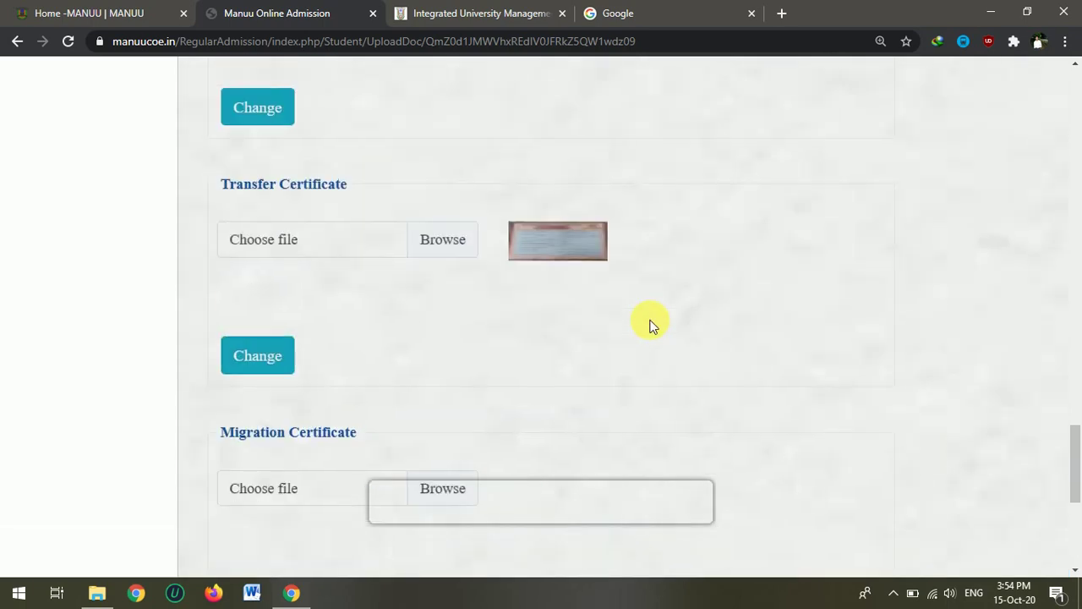
pyautogui.scroll(13, 651, 325)
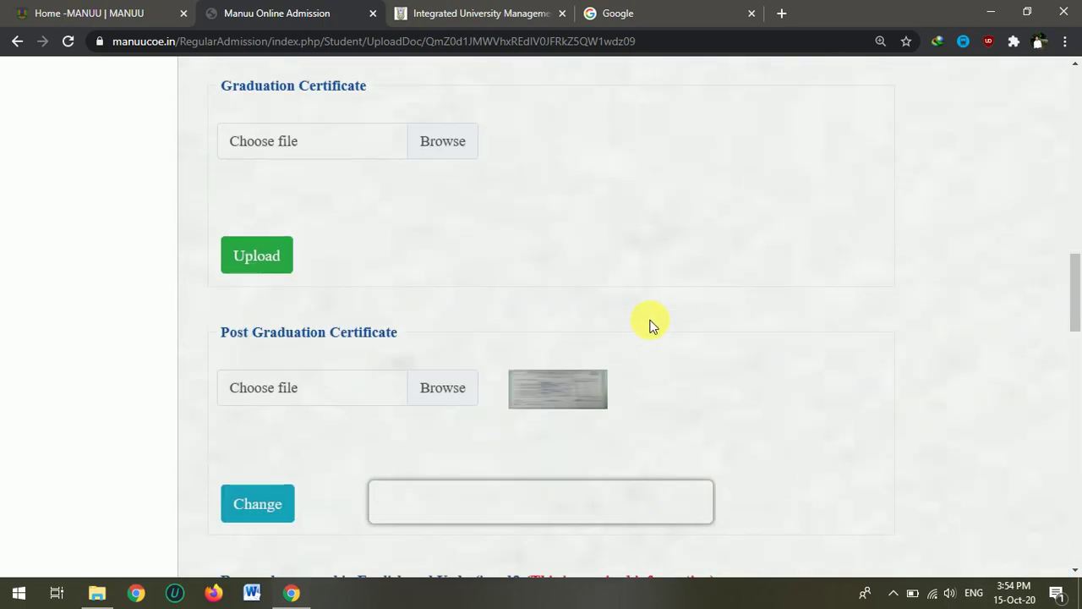
pyautogui.scroll(-13, 651, 326)
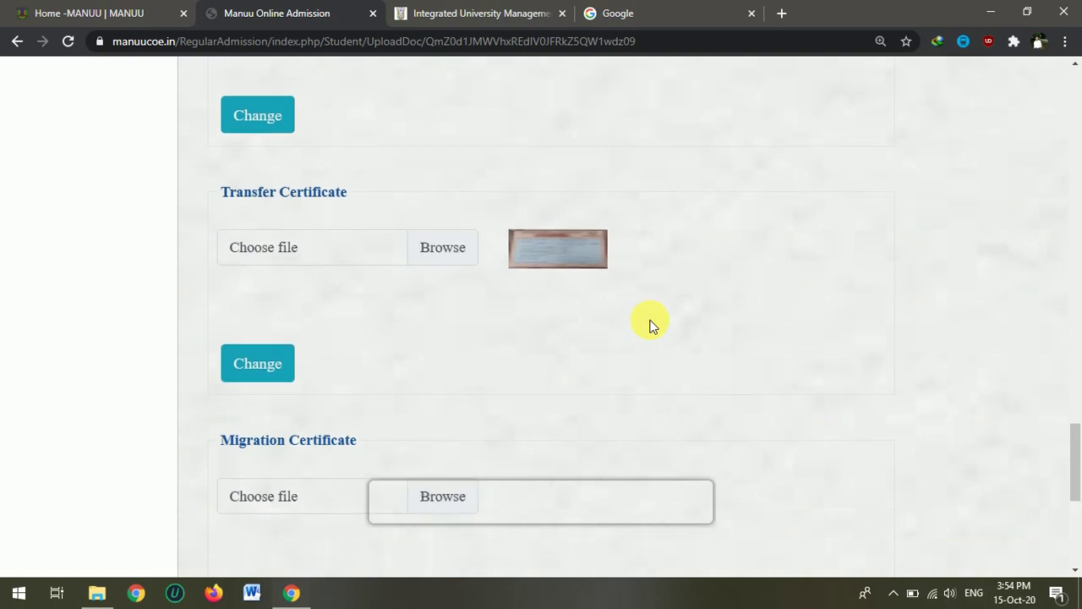
pyautogui.scroll(-5, 649, 325)
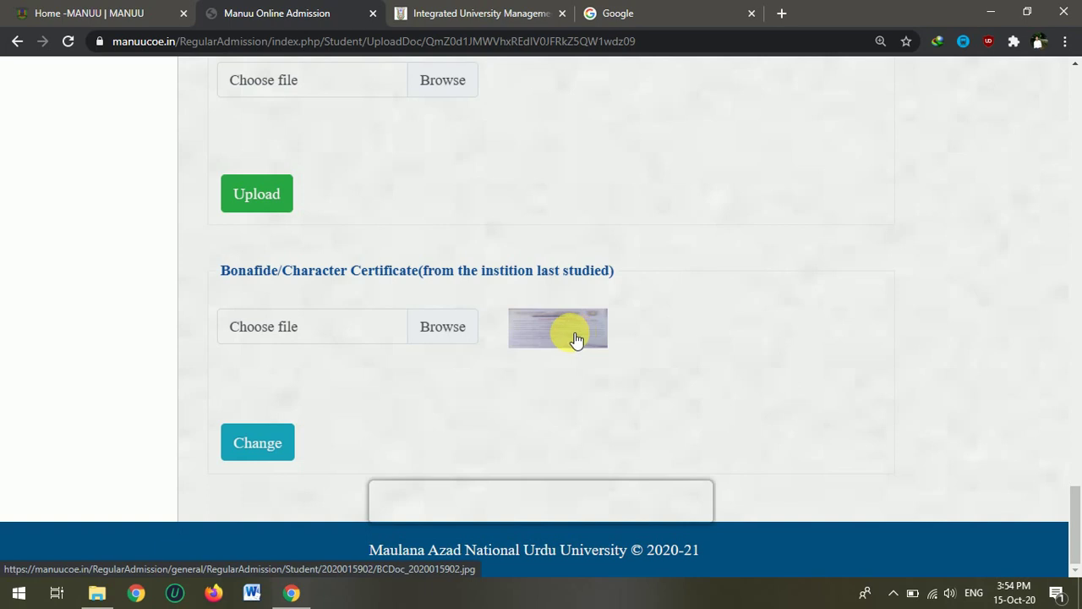
pyautogui.click(258, 456)
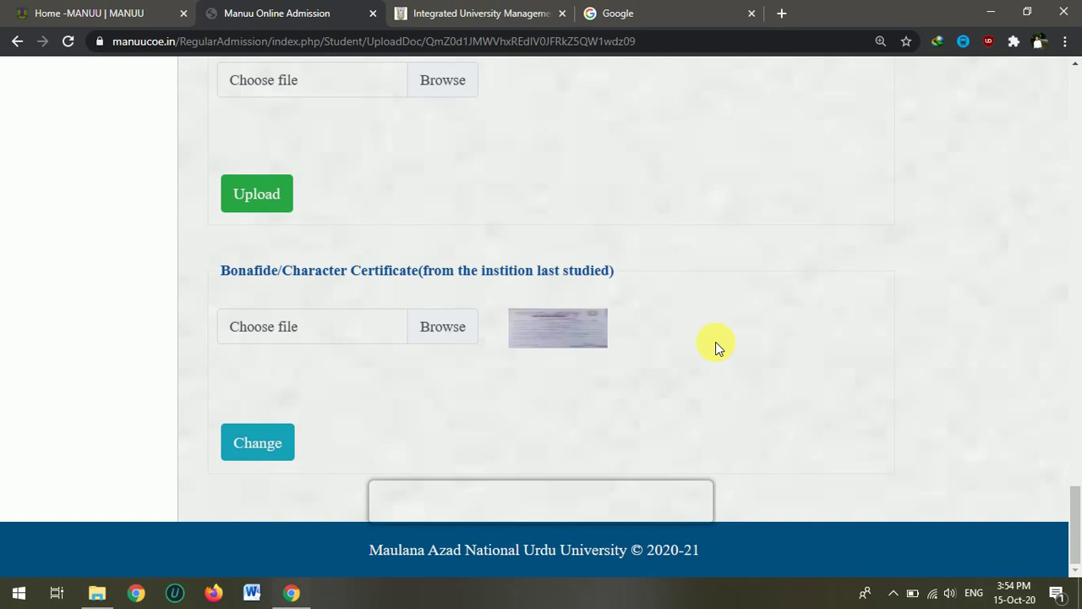
pyautogui.moveTo(352, 503)
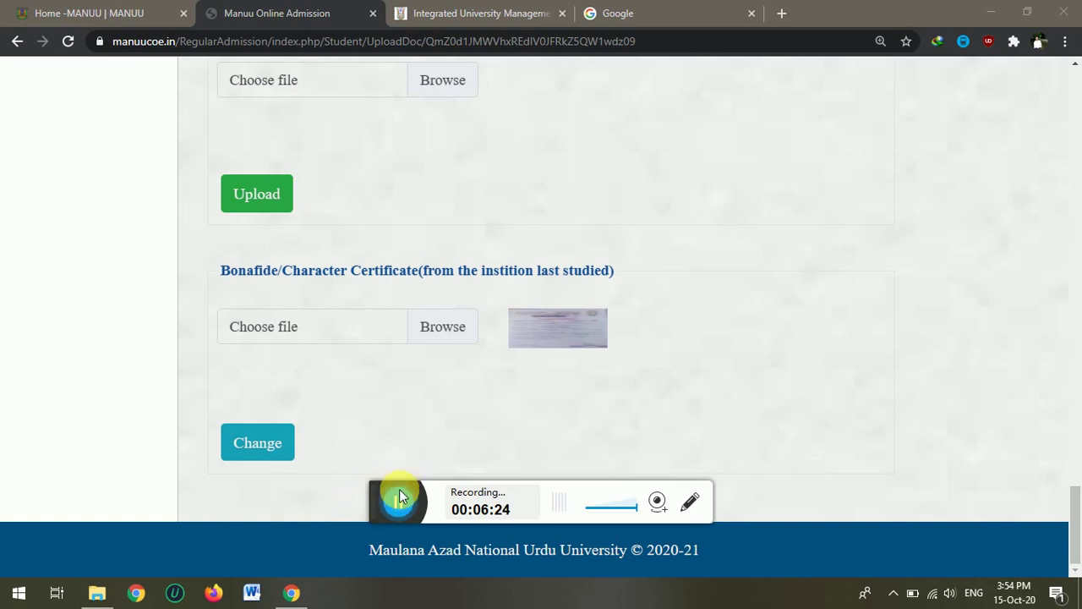
pyautogui.click(398, 503)
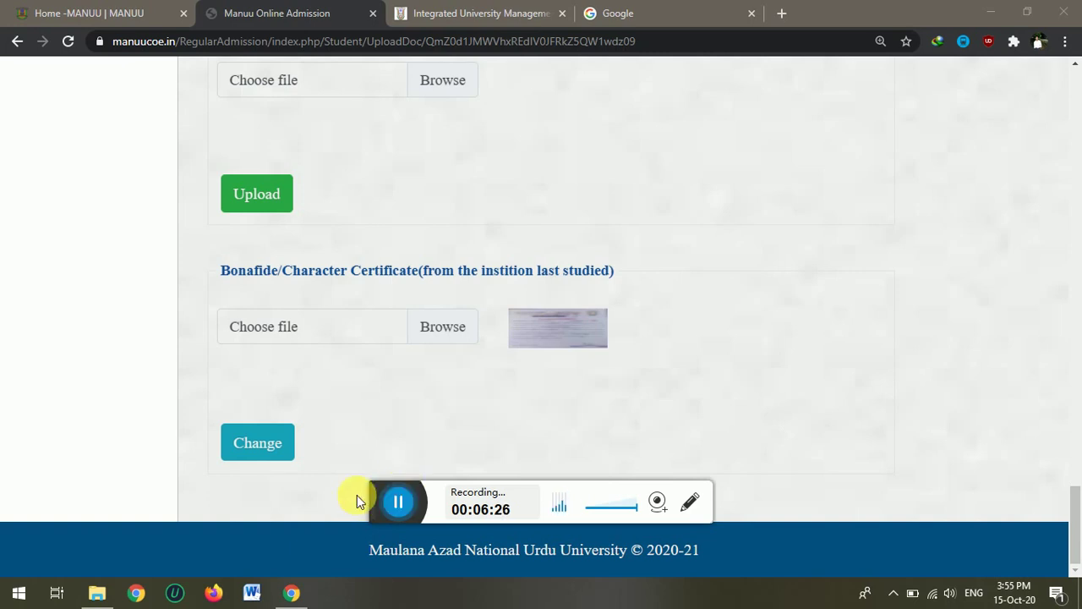